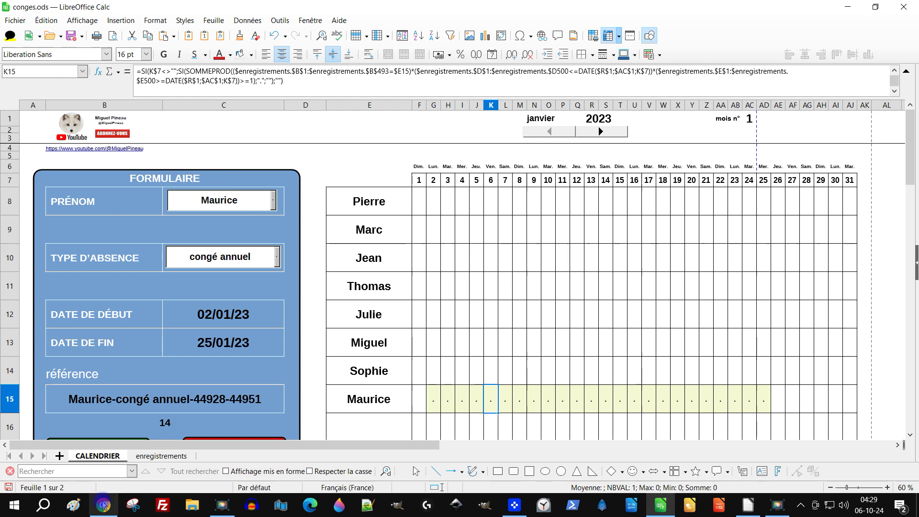
- Switch to the Chrome browser and look over the Ressources page down to the BASIC macro leave-table download
{"action": "key", "text": "alt+Tab"}
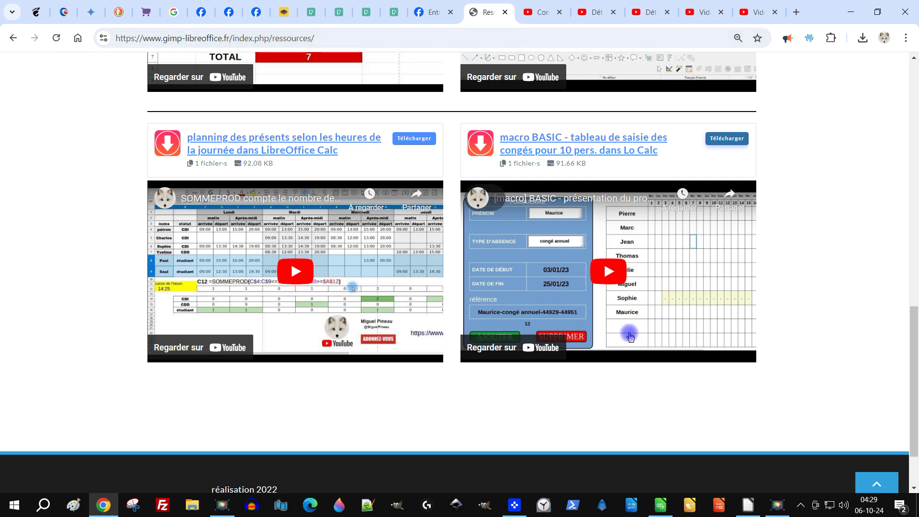
{"action": "scroll", "coordinate": [775, 284], "scroll_direction": "up", "scroll_amount": 10}
{"action": "scroll", "coordinate": [778, 280], "scroll_direction": "up", "scroll_amount": 5}
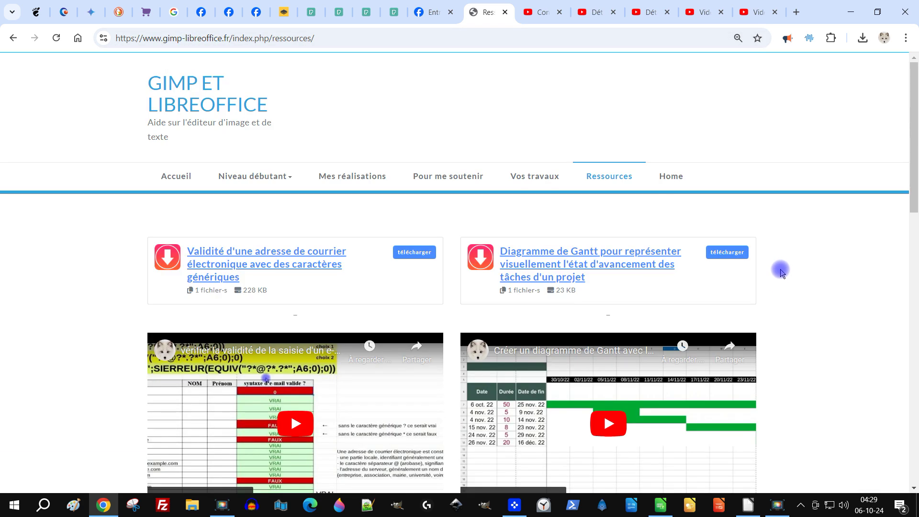
{"action": "scroll", "coordinate": [770, 289], "scroll_direction": "down", "scroll_amount": 15}
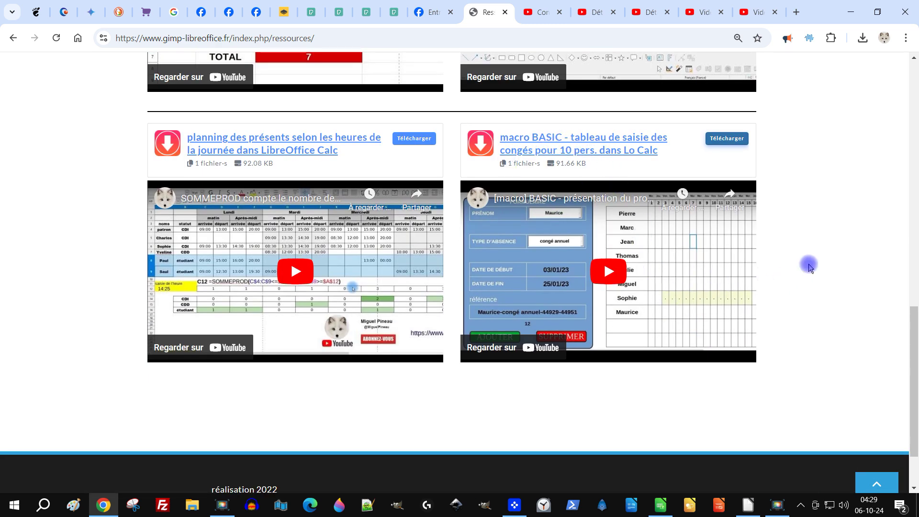
- Switch back to conges.ods in LibreOffice Calc and advance the leave calendar to mars 2023
{"action": "left_click", "coordinate": [660, 499]}
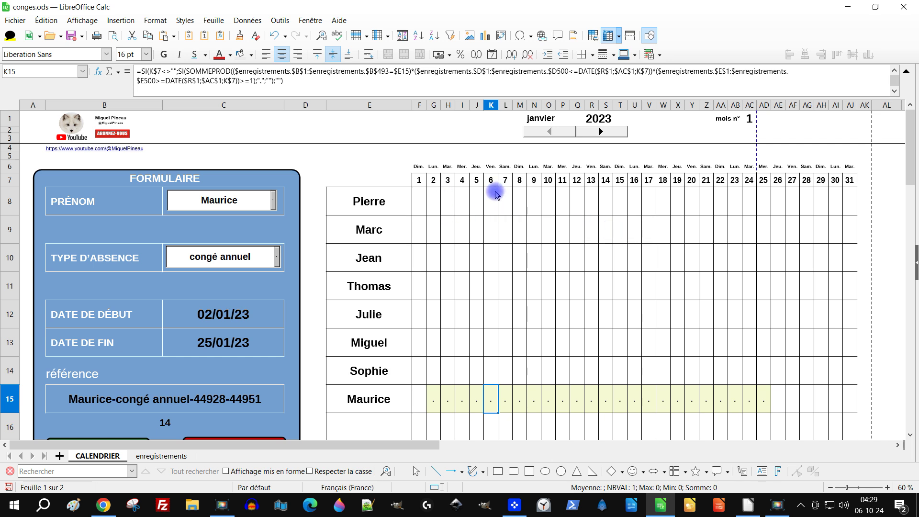
{"action": "left_click", "coordinate": [309, 155]}
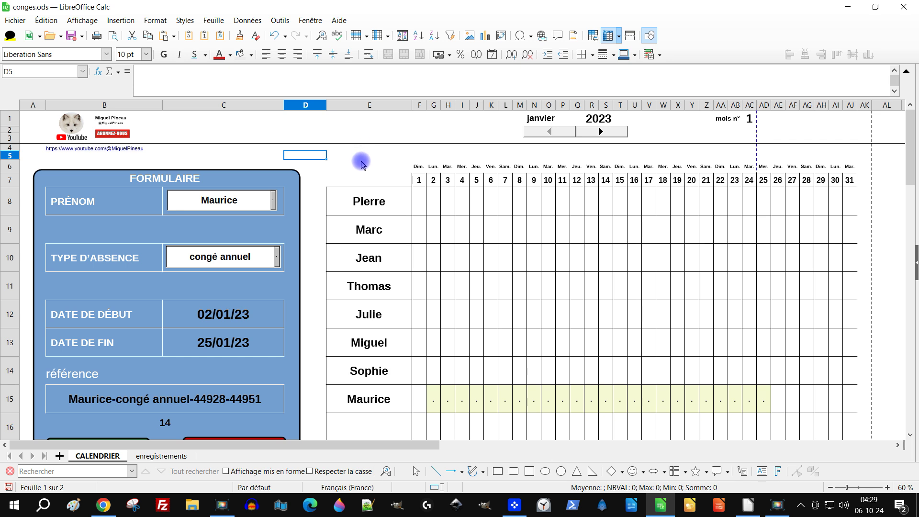
{"action": "left_click", "coordinate": [268, 148]}
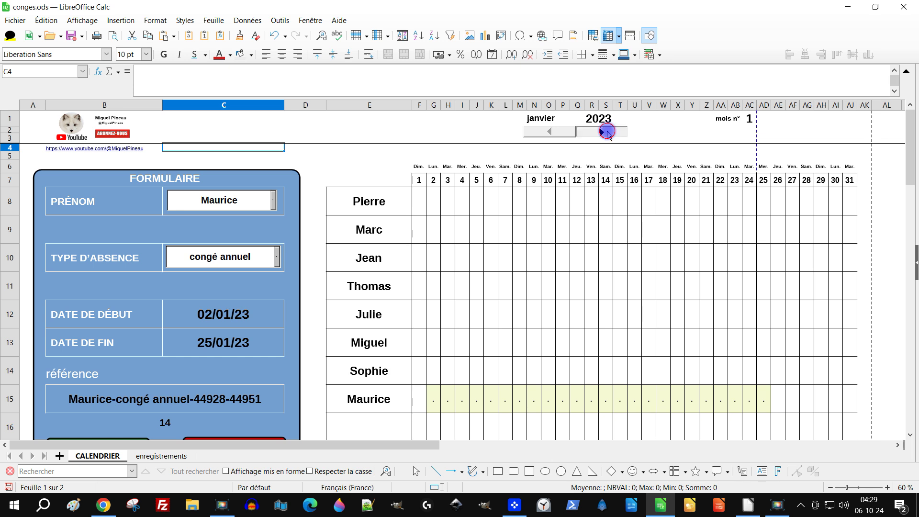
{"action": "left_click", "coordinate": [602, 131]}
{"action": "left_click", "coordinate": [606, 132]}
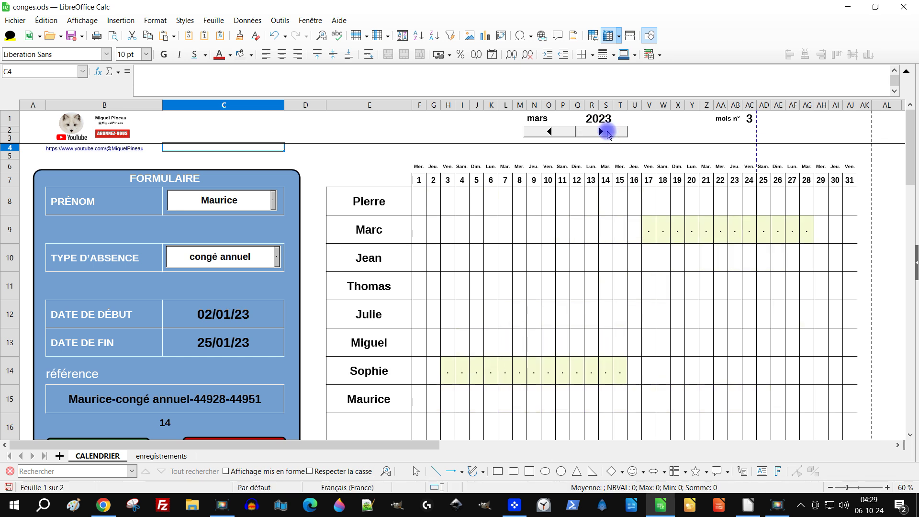
- Set the calendar year to 2024
{"action": "left_click", "coordinate": [601, 118]}
{"action": "type", "text": "2"}
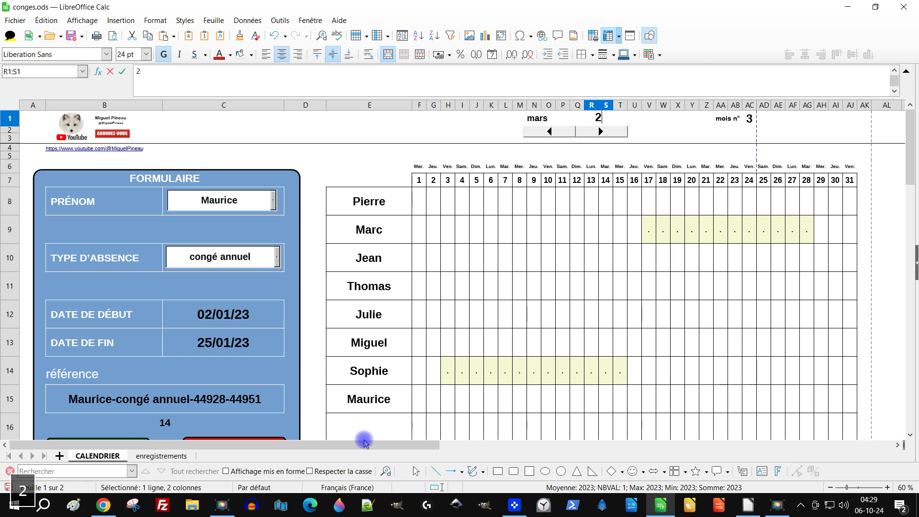
{"action": "key", "text": "Return"}
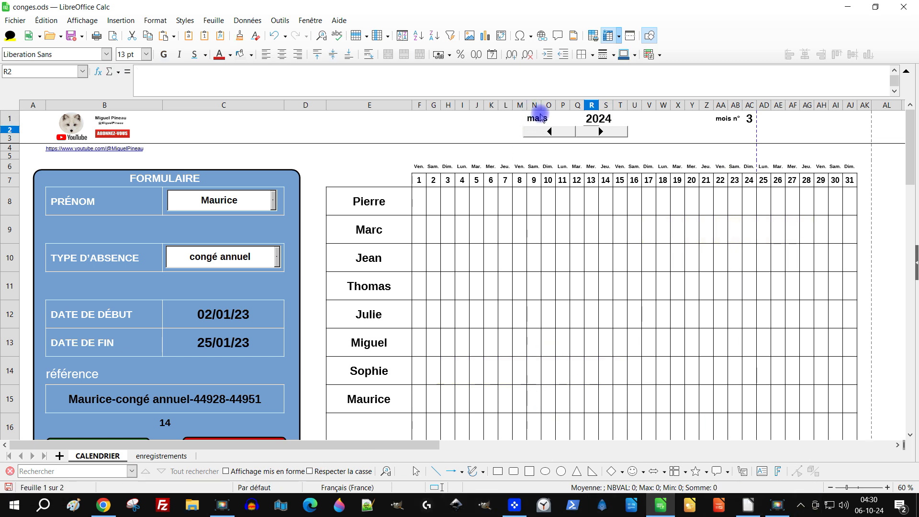
- Advance the 2024 leave calendar month by month to octobre
{"action": "left_click", "coordinate": [594, 132]}
{"action": "left_click", "coordinate": [594, 132]}
{"action": "left_click", "coordinate": [545, 118]}
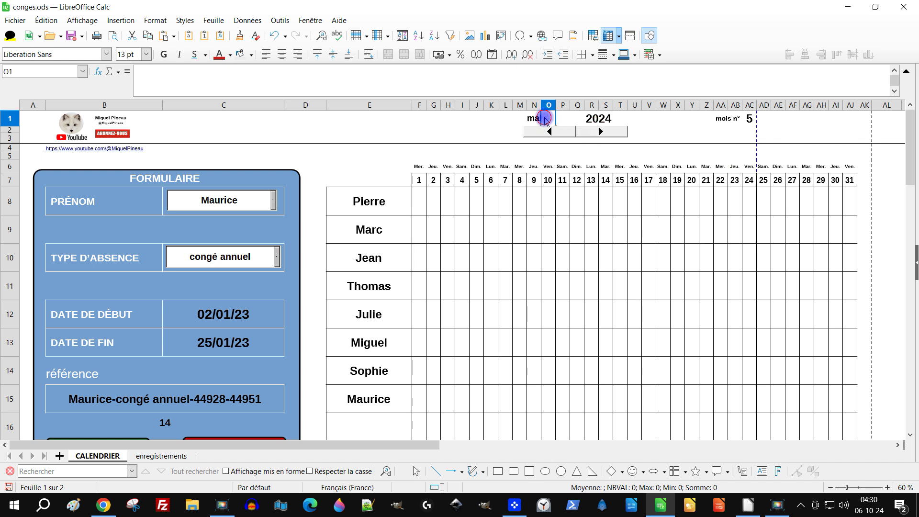
{"action": "left_click", "coordinate": [538, 120]}
{"action": "left_click", "coordinate": [597, 132]}
{"action": "left_click", "coordinate": [598, 132]}
{"action": "left_click", "coordinate": [597, 132]}
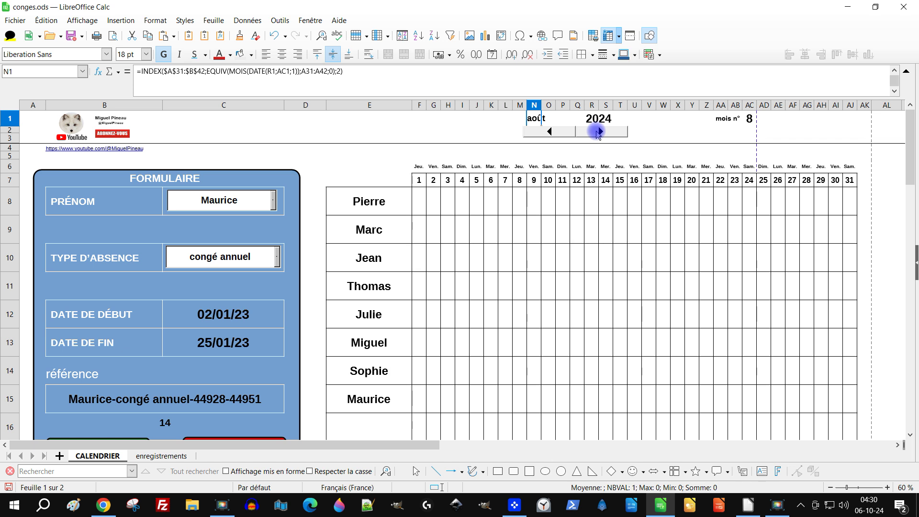
{"action": "left_click", "coordinate": [598, 132]}
{"action": "left_click", "coordinate": [597, 132]}
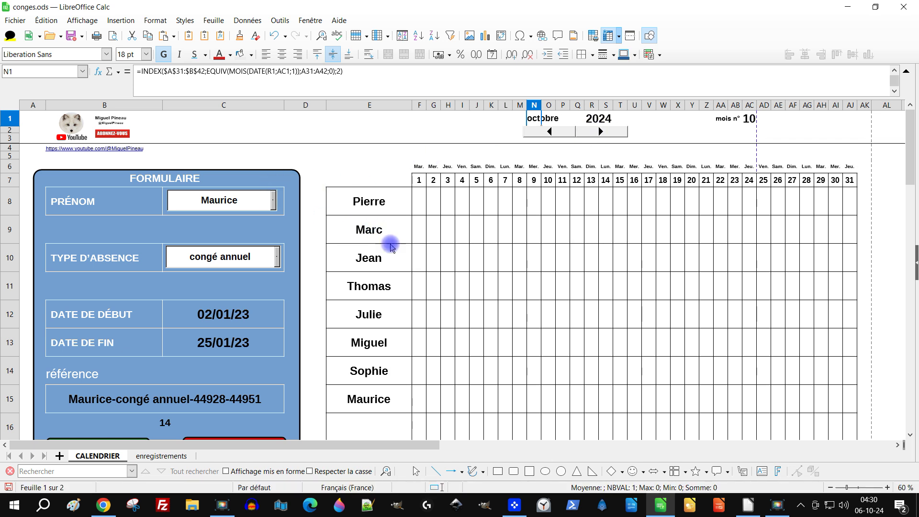
- Choose the employee listed in row 13 as the form's PRÉNOM and set DATE DE DÉBUT to 15/10/24
{"action": "left_click", "coordinate": [273, 201]}
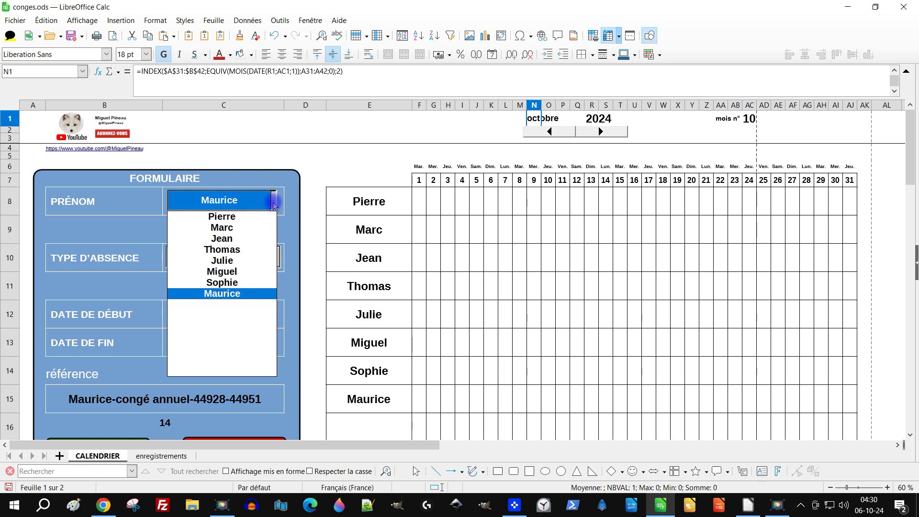
{"action": "left_click", "coordinate": [230, 271]}
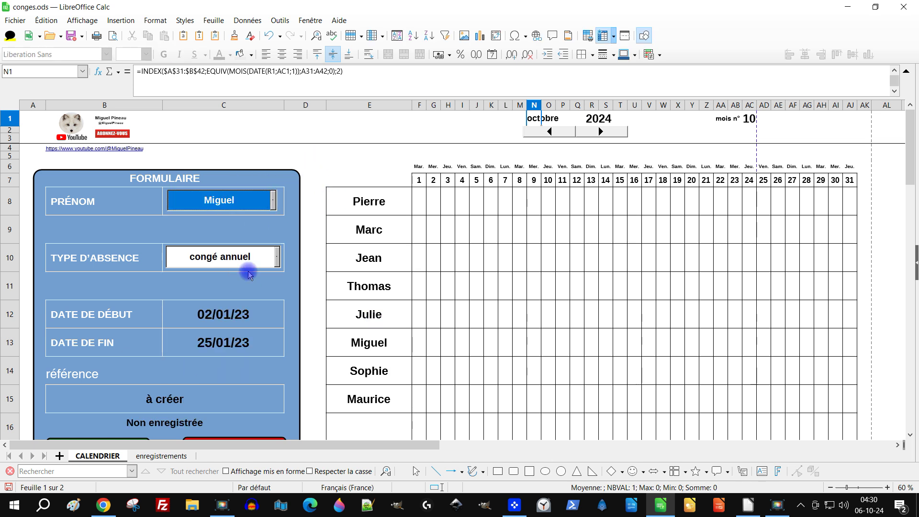
{"action": "left_click", "coordinate": [212, 316]}
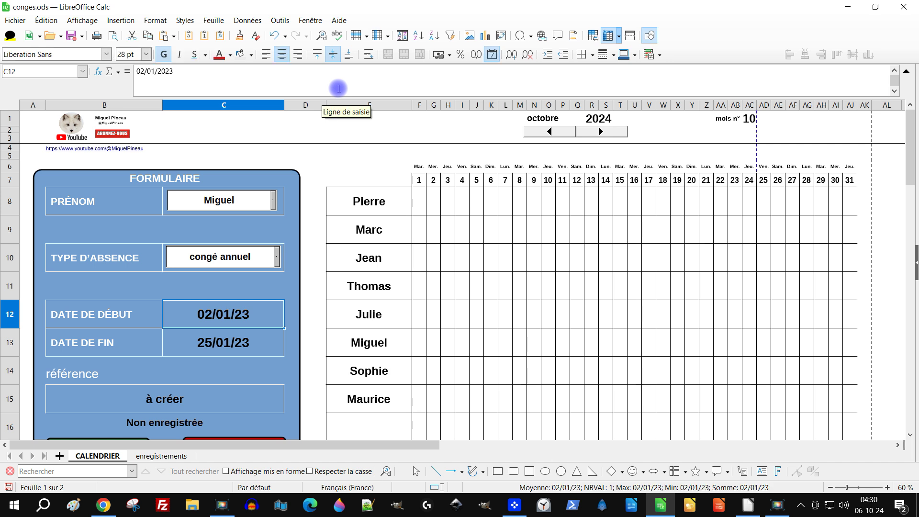
{"action": "type", "text": "15/"}
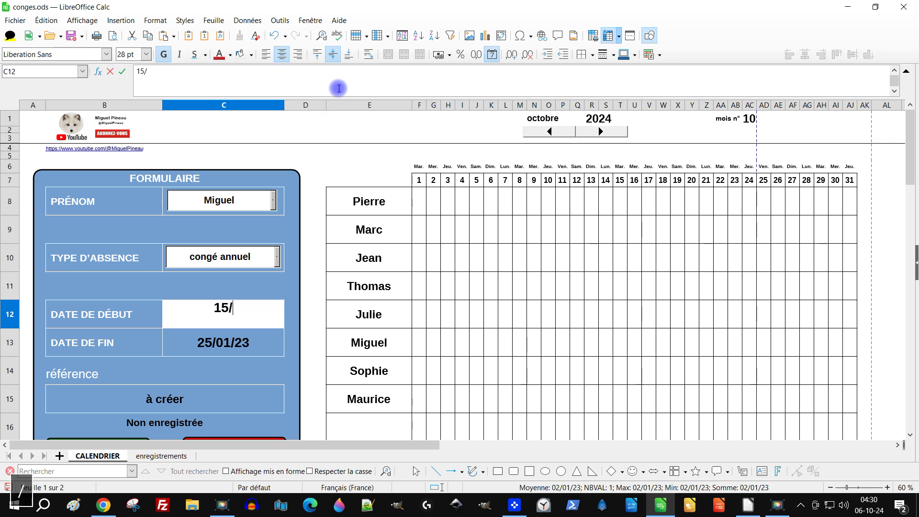
{"action": "type", "text": "0"}
{"action": "key", "text": "BackSpace"}
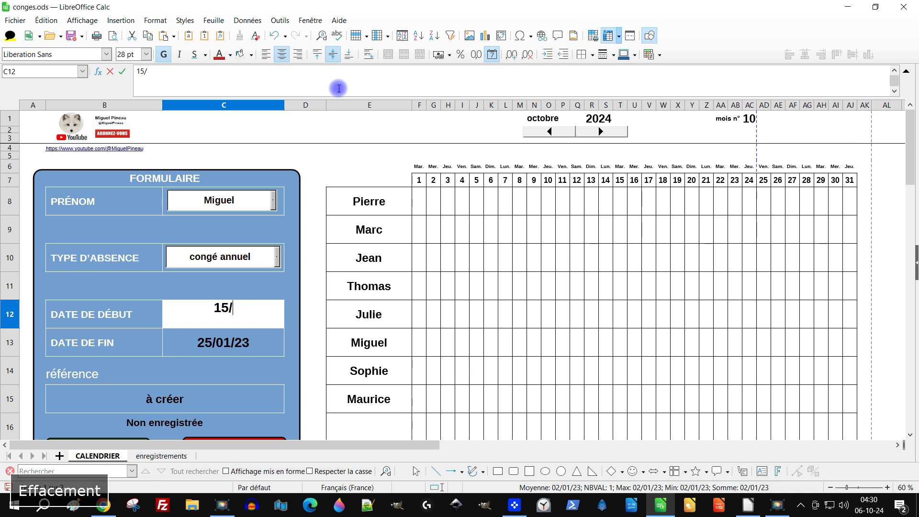
{"action": "type", "text": "0"}
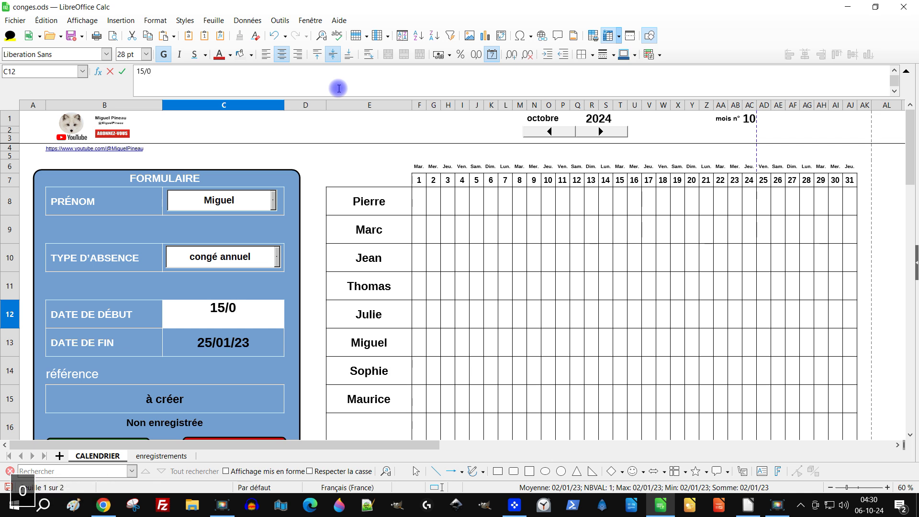
{"action": "key", "text": "BackSpace"}
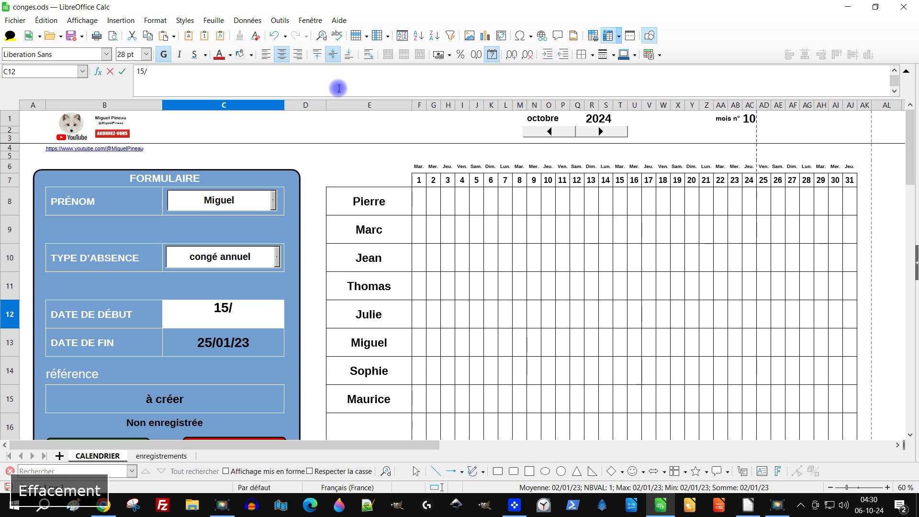
{"action": "type", "text": "10/24"}
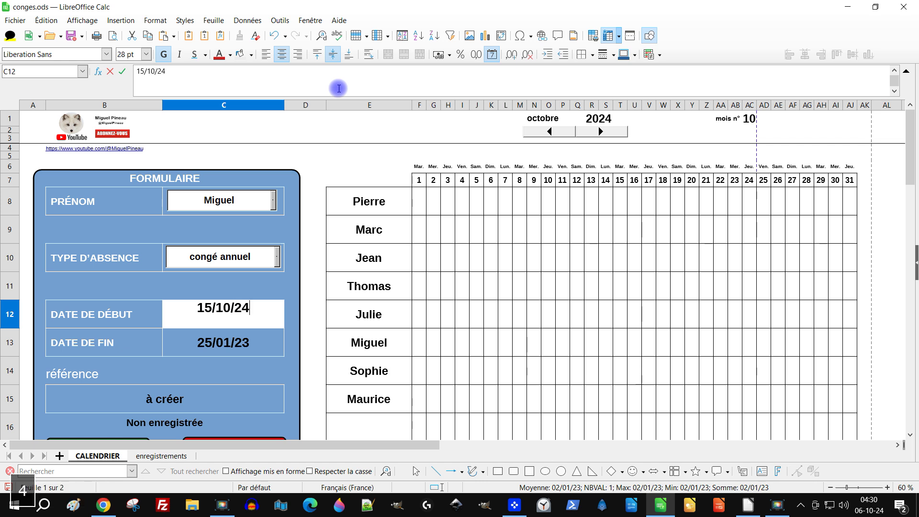
{"action": "key", "text": "Return"}
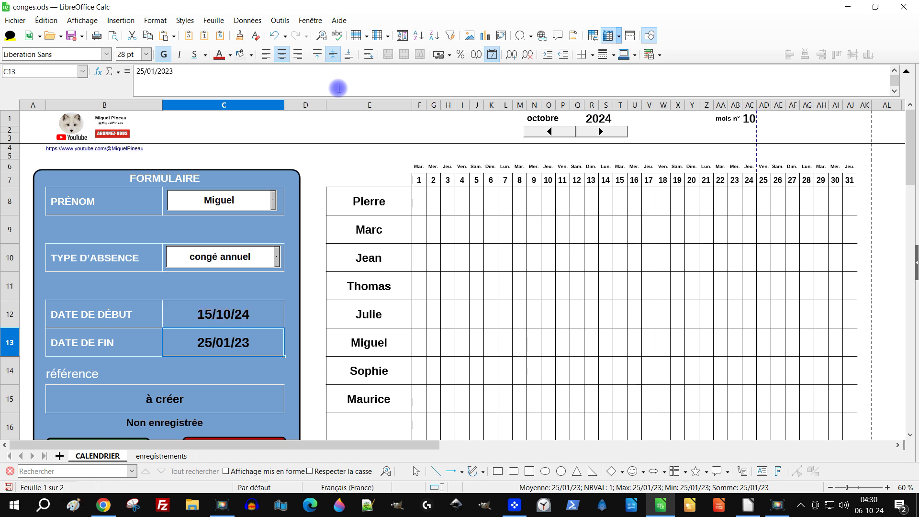
- Set DATE DE FIN in the leave form to 25/10/24
{"action": "type", "text": "25/10/"}
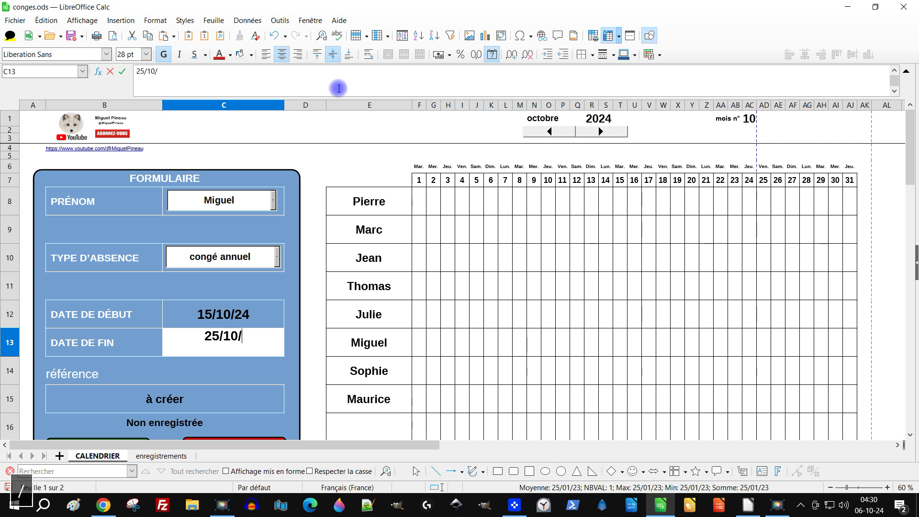
{"action": "type", "text": "25"}
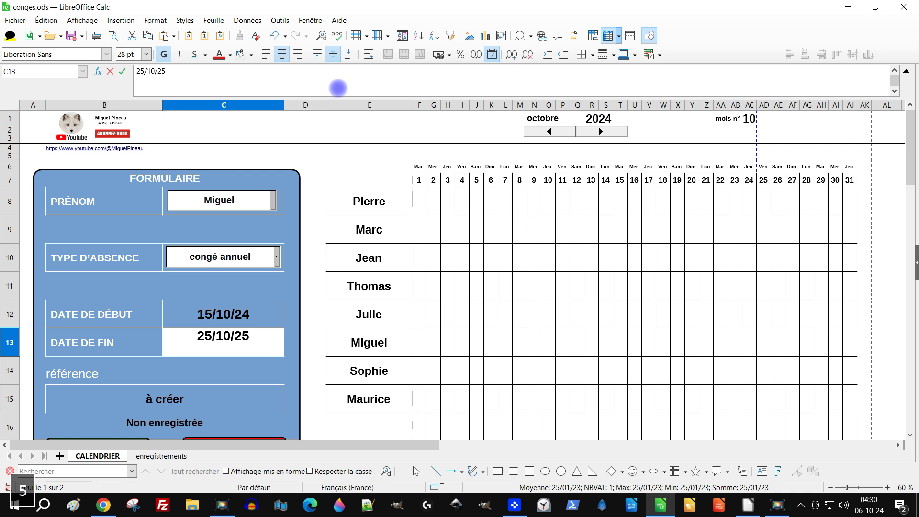
{"action": "key", "text": "BackSpace"}
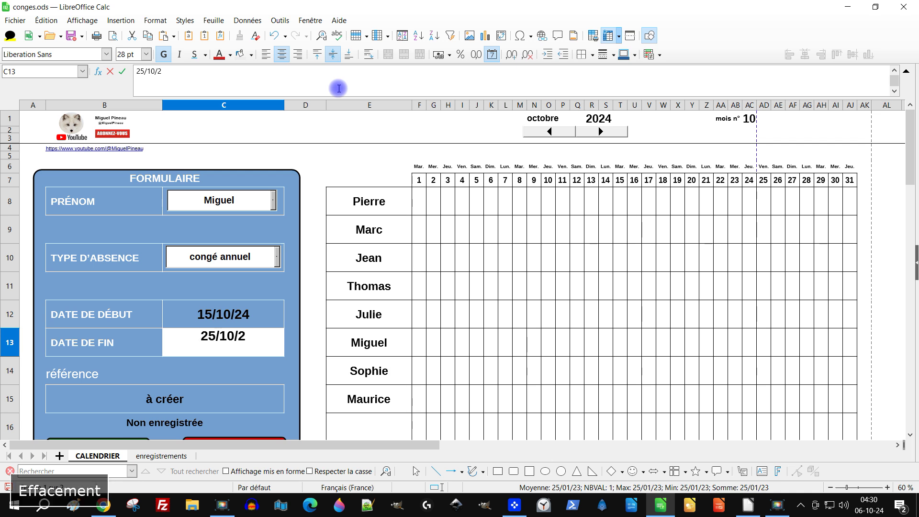
{"action": "type", "text": "4"}
{"action": "key", "text": "Return"}
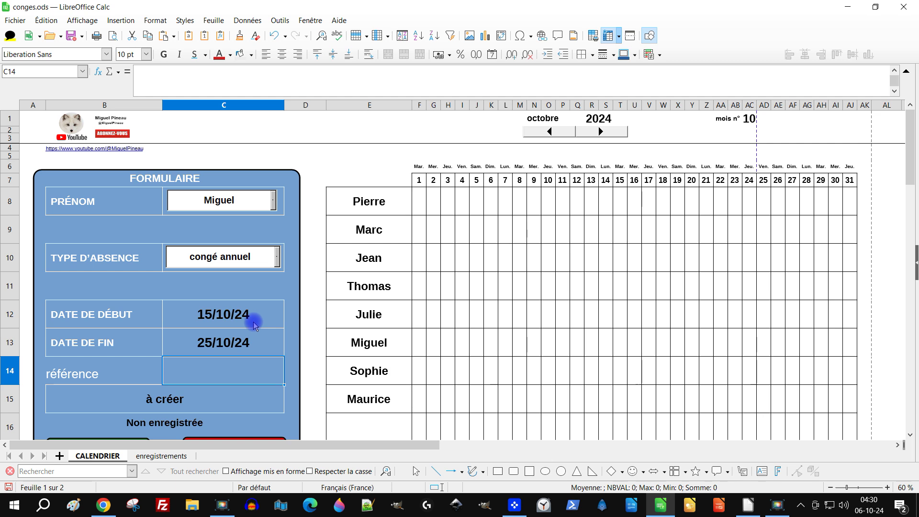
- Add the completed congé annuel entry to the records and view its days in the calendar
{"action": "scroll", "coordinate": [275, 373], "scroll_direction": "down", "scroll_amount": 2}
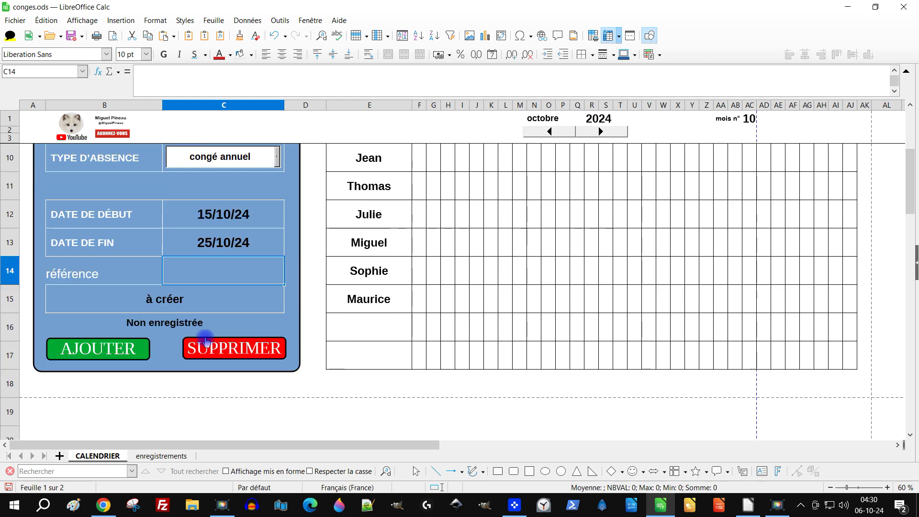
{"action": "left_click", "coordinate": [92, 354]}
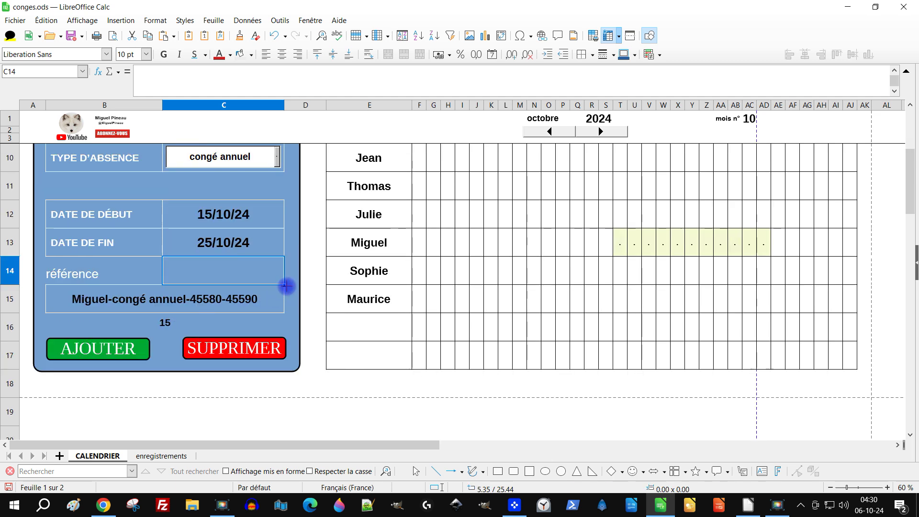
{"action": "scroll", "coordinate": [721, 213], "scroll_direction": "up", "scroll_amount": 1}
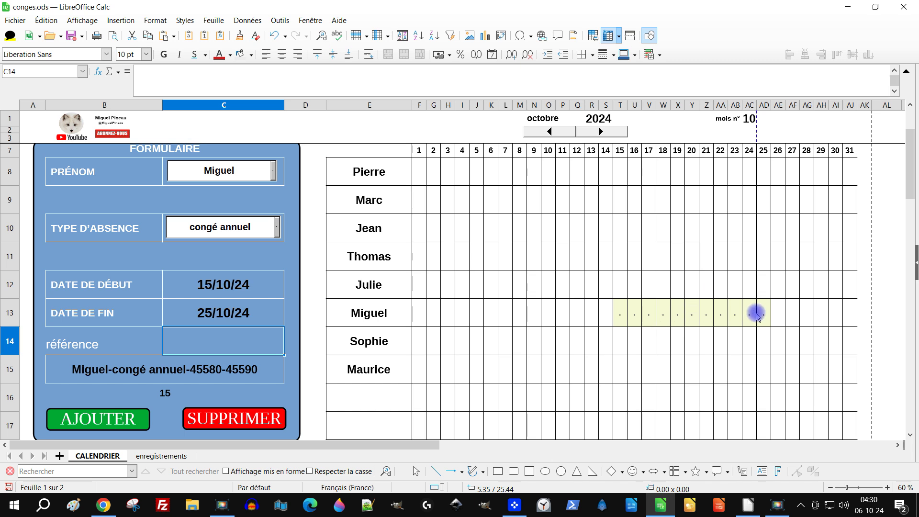
- Check the new leave entry in the enregistrements sheet, then return to the start of the CALENDRIER sheet
{"action": "left_click", "coordinate": [148, 456]}
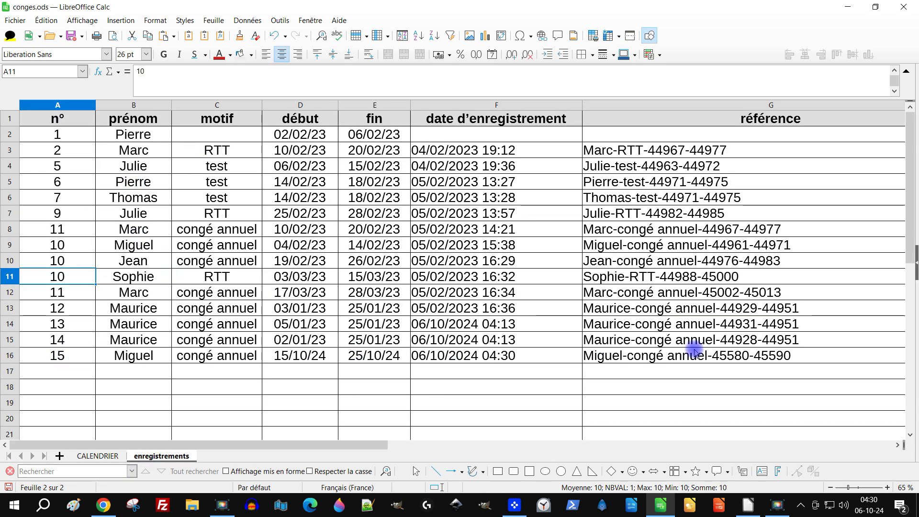
{"action": "left_click", "coordinate": [96, 456]}
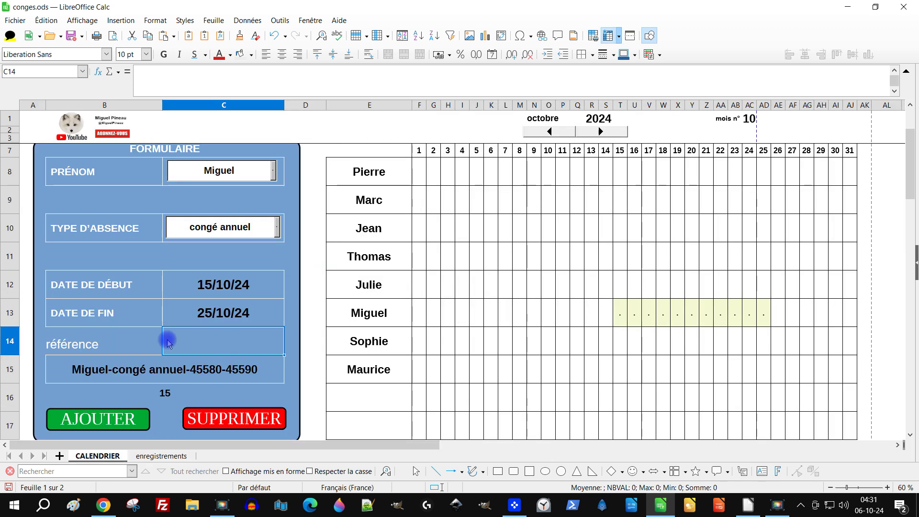
{"action": "scroll", "coordinate": [201, 316], "scroll_direction": "up", "scroll_amount": 1}
{"action": "left_click", "coordinate": [237, 148]}
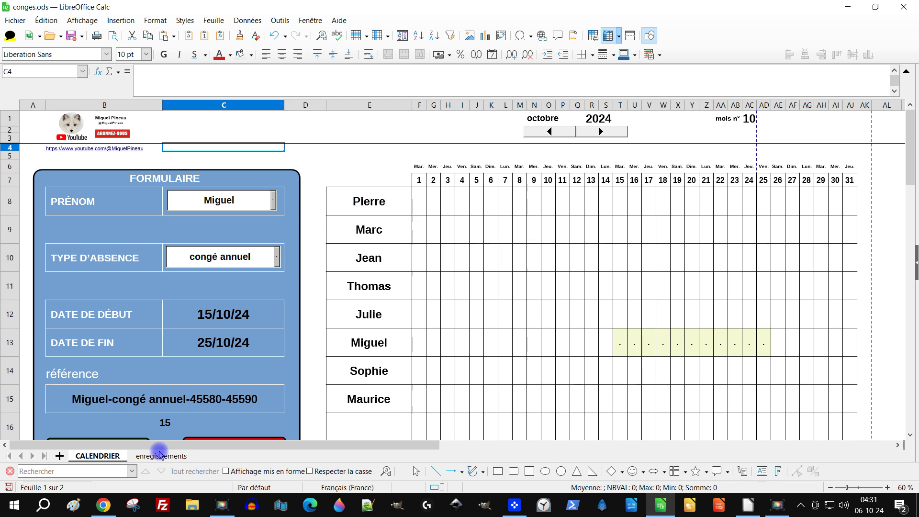
- Switch to Chrome and view the YouTube Studio pages for the unique-identifier video, the form quiz video and the macro playlist
{"action": "left_click", "coordinate": [108, 503]}
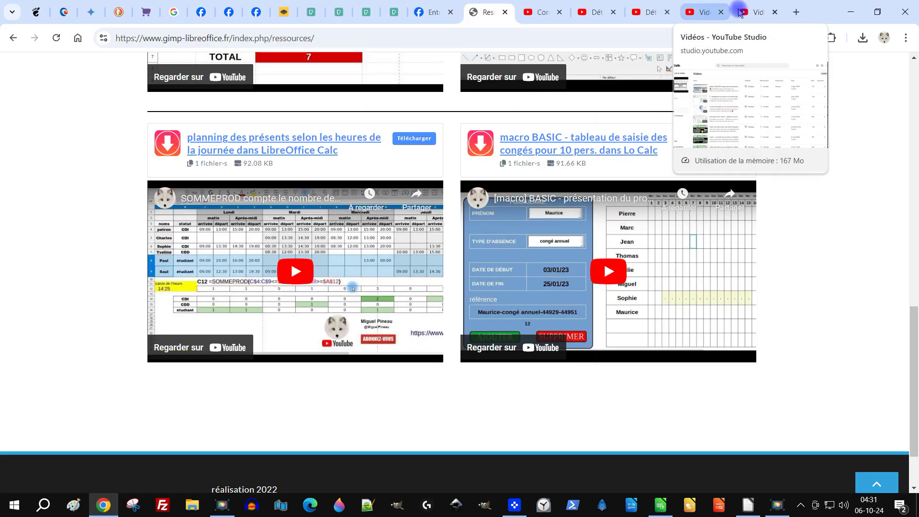
{"action": "left_click", "coordinate": [591, 13]}
{"action": "left_click", "coordinate": [359, 140]}
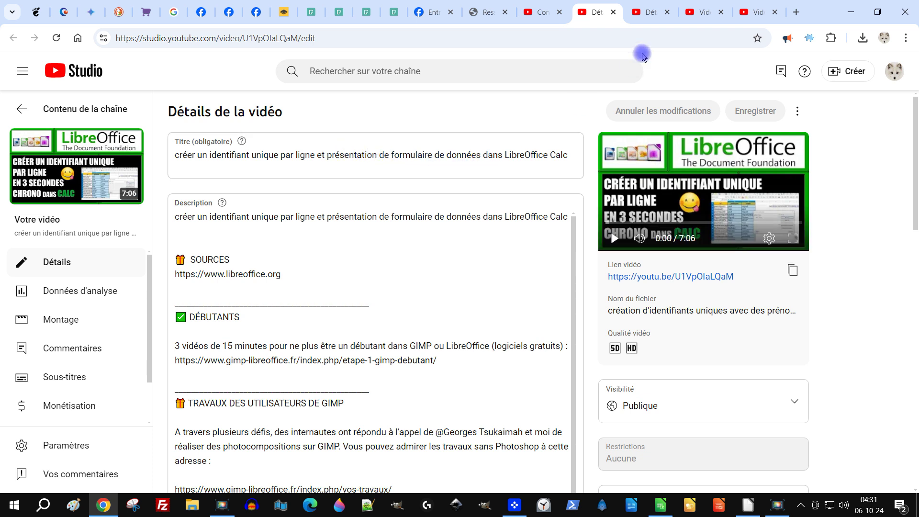
{"action": "left_click", "coordinate": [639, 13]}
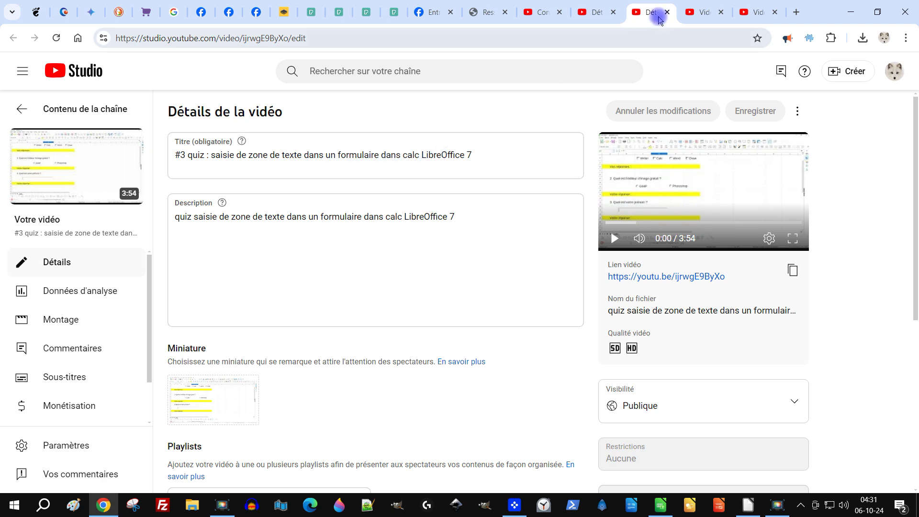
{"action": "left_click", "coordinate": [696, 12]}
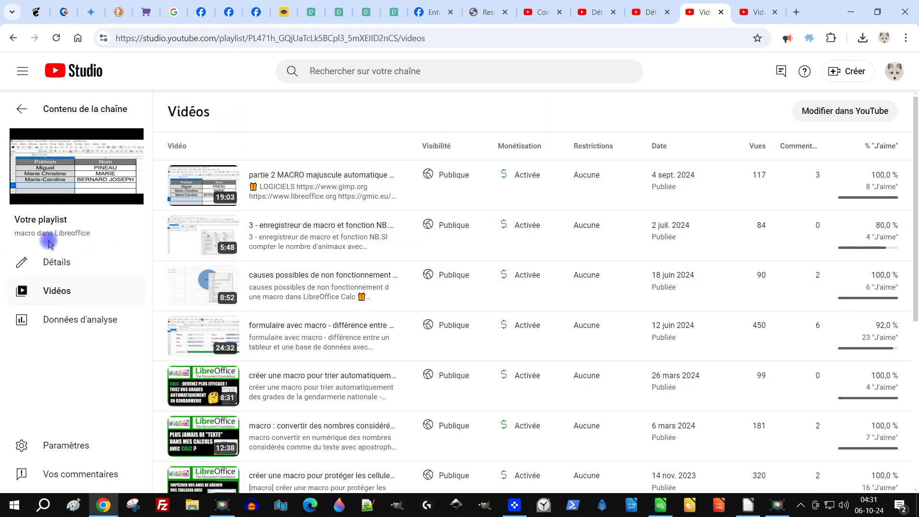
- Browse the videos in the macro playlist, then view the conditional formatting playlist in YouTube Studio
{"action": "scroll", "coordinate": [322, 312], "scroll_direction": "down", "scroll_amount": 5}
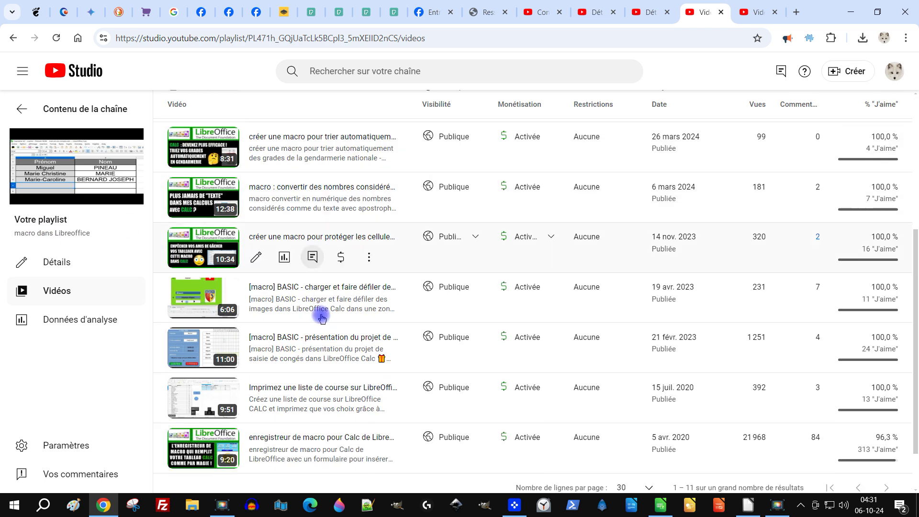
{"action": "scroll", "coordinate": [317, 340], "scroll_direction": "up", "scroll_amount": 5}
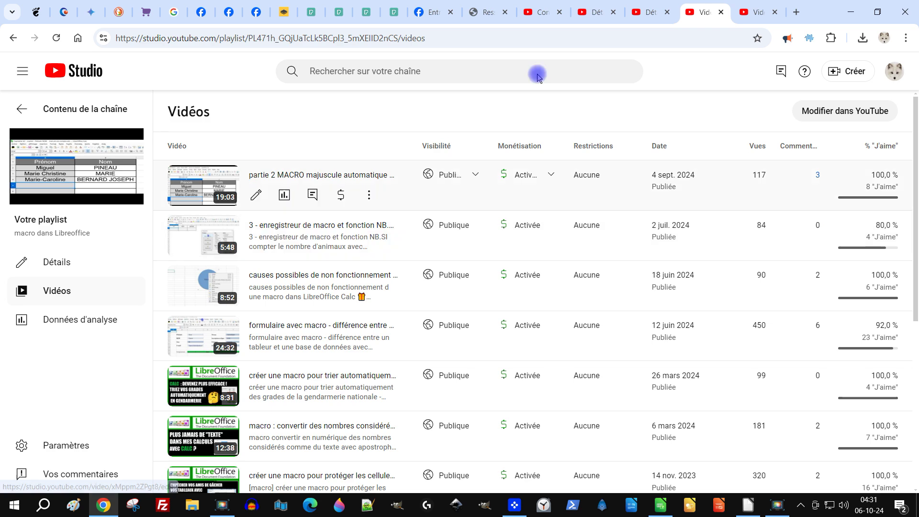
{"action": "mouse_move", "coordinate": [882, 233]}
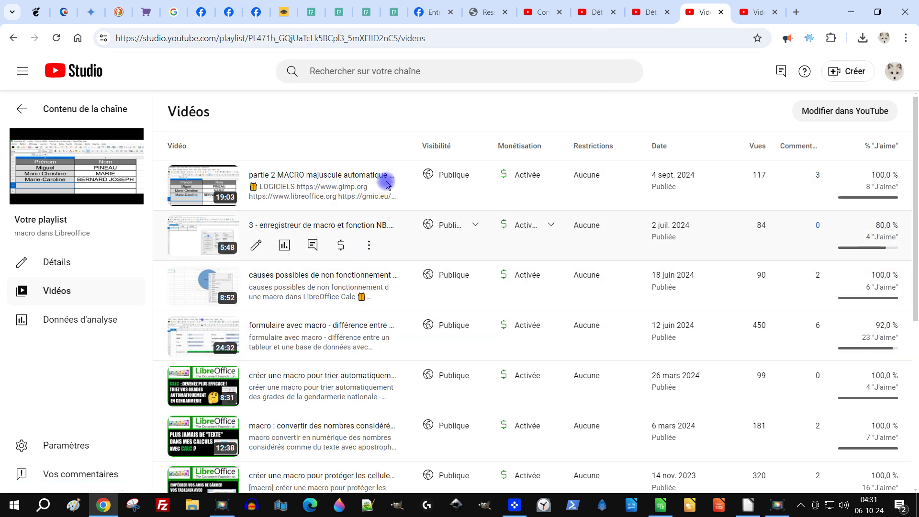
{"action": "left_click", "coordinate": [753, 10]}
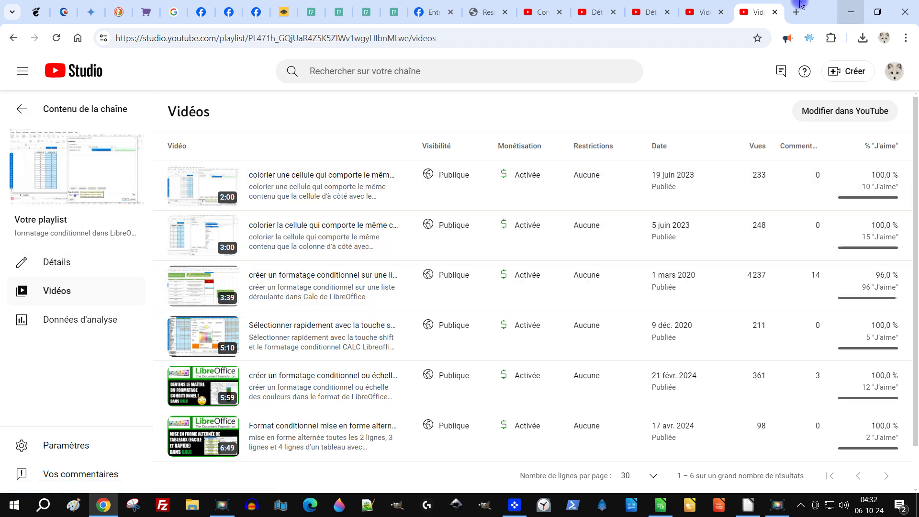
- Go back past the form quiz video to the channel content list filtered on titles containing "sommeprod"
{"action": "left_click", "coordinate": [703, 17]}
{"action": "left_click", "coordinate": [643, 13]}
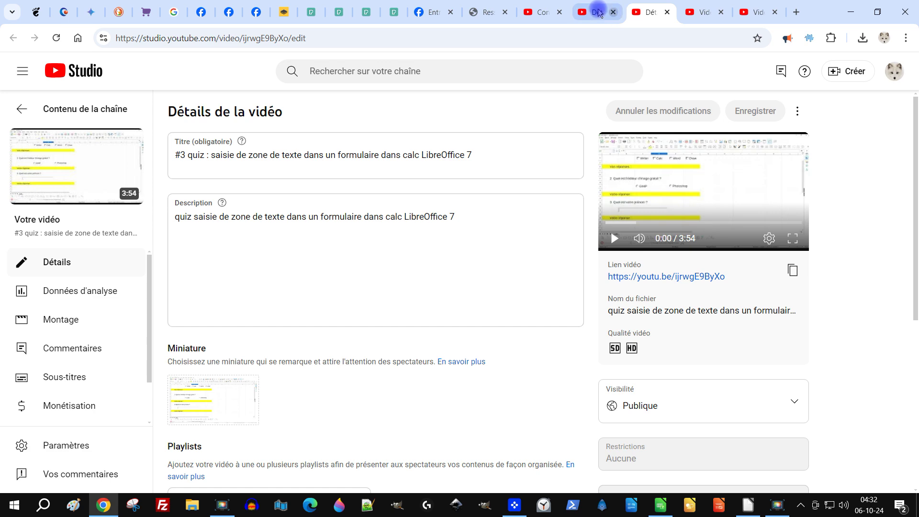
{"action": "left_click", "coordinate": [575, 15]}
{"action": "left_click", "coordinate": [532, 12]}
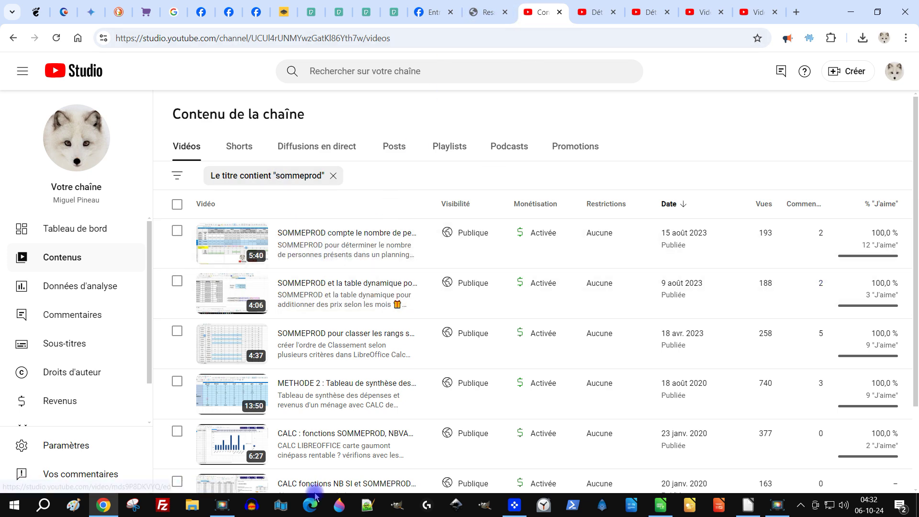
- Switch to LibreOffice Calc and examine the SOMMEPROD formula in K9 with its references, leaving it unmodified
{"action": "left_click", "coordinate": [661, 505]}
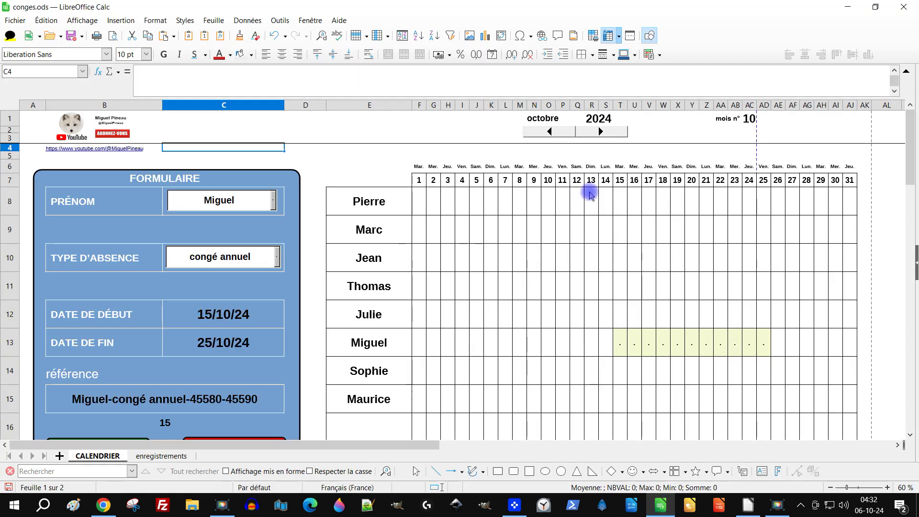
{"action": "left_click", "coordinate": [496, 232]}
{"action": "double_click", "coordinate": [493, 235]}
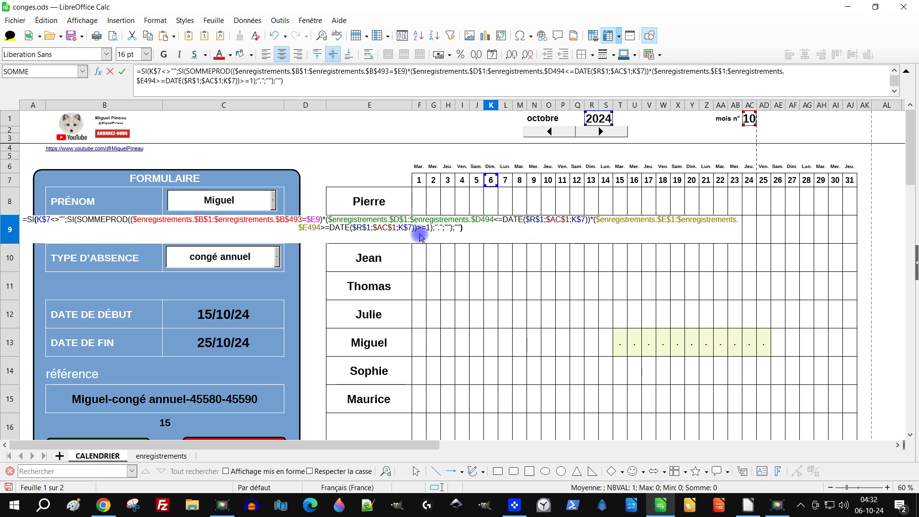
{"action": "scroll", "coordinate": [392, 239], "scroll_direction": "up", "scroll_amount": 3}
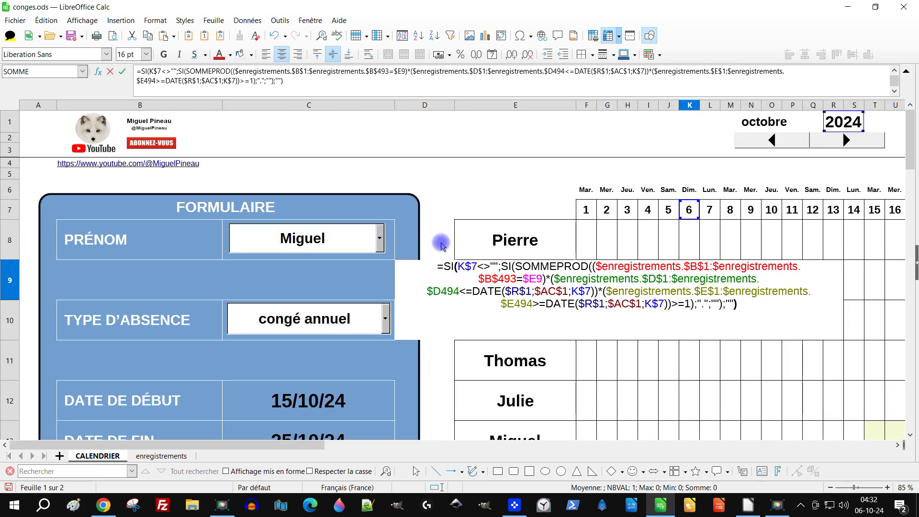
{"action": "left_click_drag", "start_coordinate": [229, 448], "coordinate": [280, 446]}
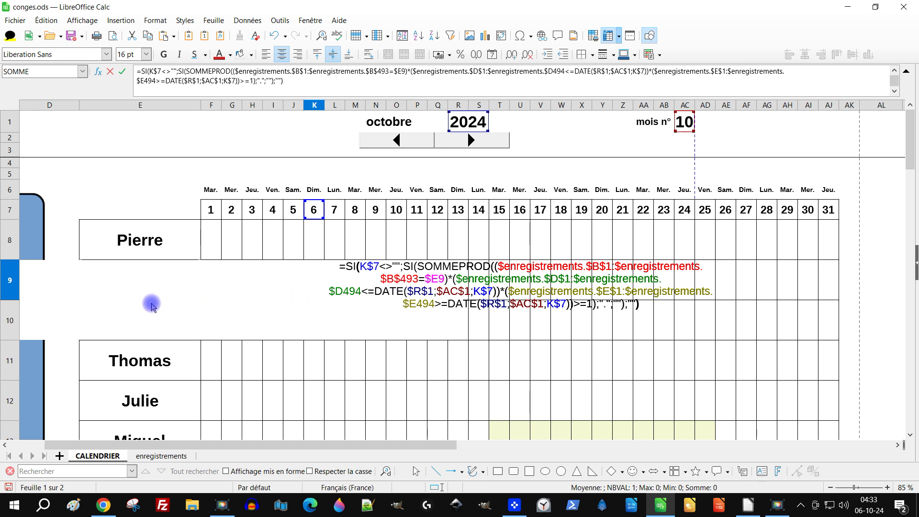
{"action": "key", "text": "Escape"}
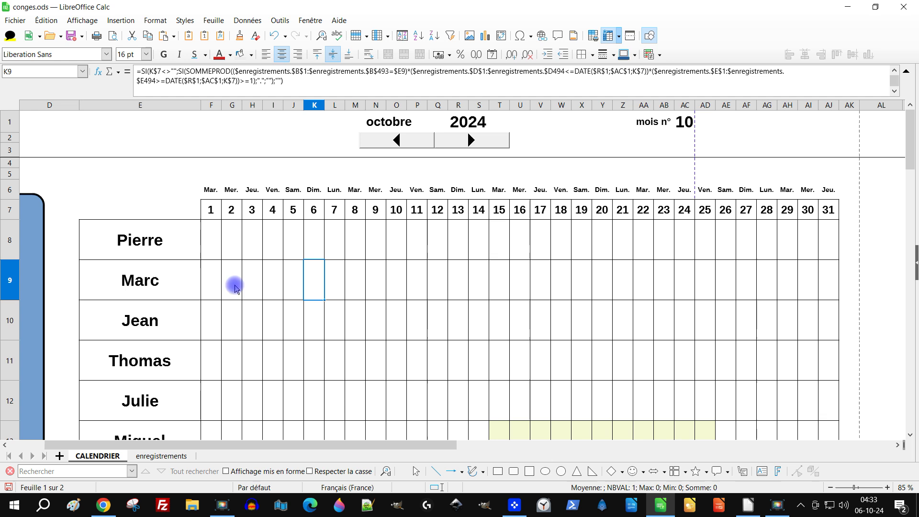
- Examine the SOMMEPROD formula for 3 October in cell H13 of the calendar, then leave the cell without editing it
{"action": "scroll", "coordinate": [237, 305], "scroll_direction": "down", "scroll_amount": 2}
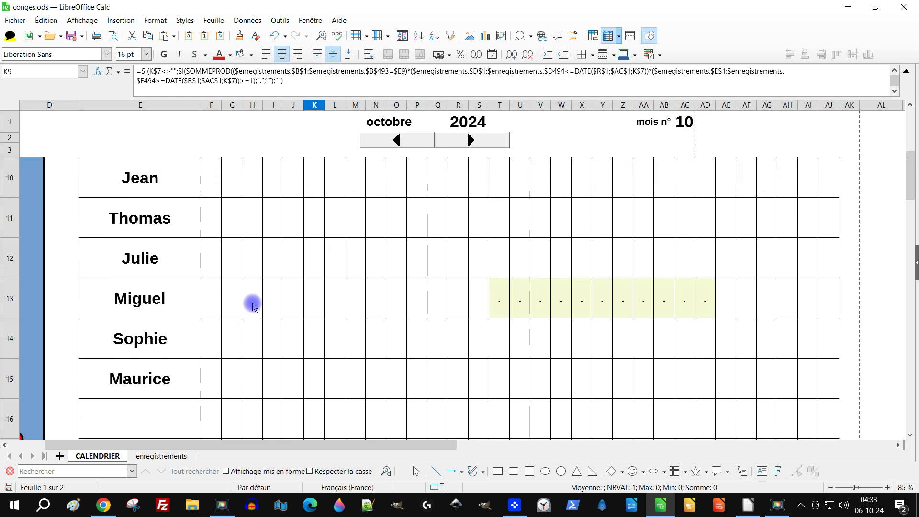
{"action": "scroll", "coordinate": [249, 304], "scroll_direction": "up", "scroll_amount": 1}
{"action": "double_click", "coordinate": [257, 400]}
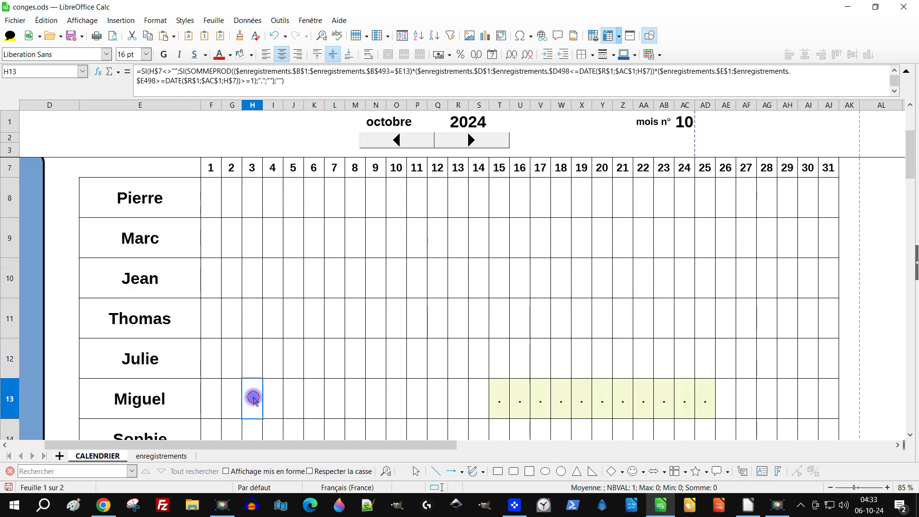
{"action": "scroll", "coordinate": [296, 306], "scroll_direction": "down", "scroll_amount": 2}
{"action": "scroll", "coordinate": [313, 294], "scroll_direction": "up", "scroll_amount": 2}
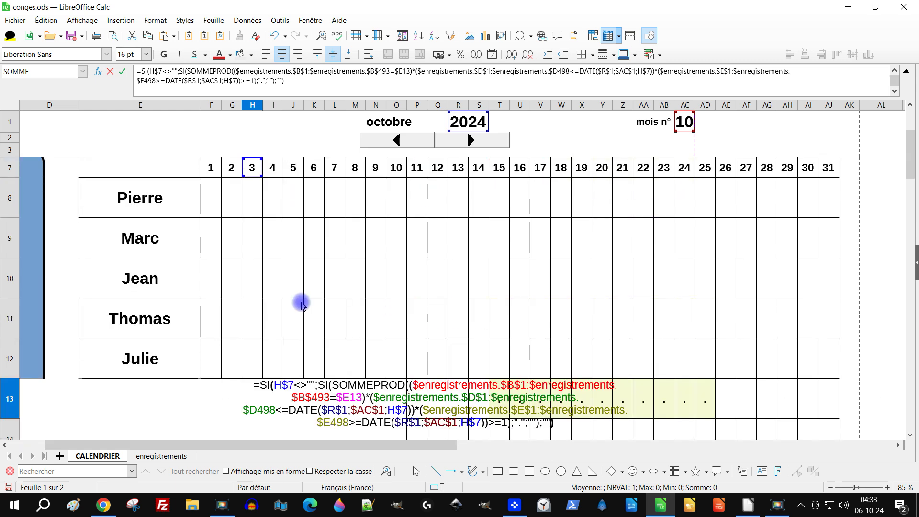
{"action": "scroll", "coordinate": [277, 330], "scroll_direction": "down", "scroll_amount": 3}
{"action": "scroll", "coordinate": [201, 381], "scroll_direction": "up", "scroll_amount": 1}
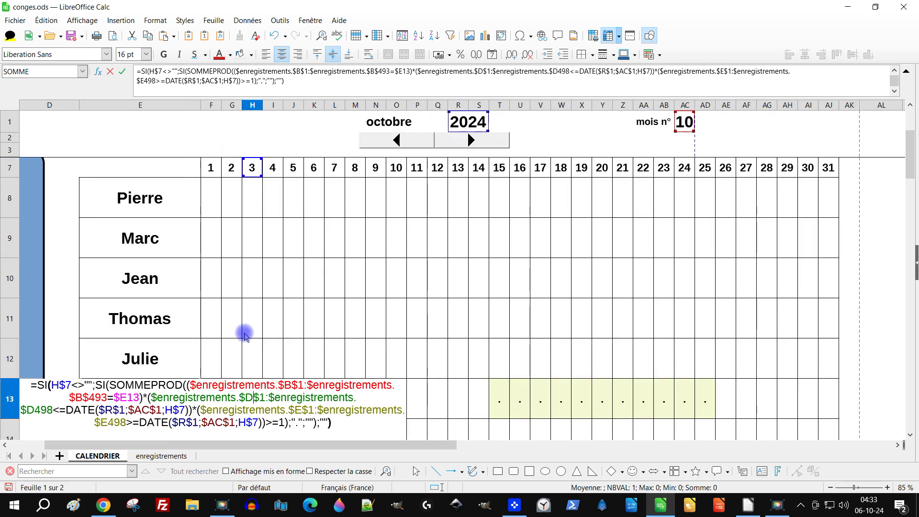
{"action": "scroll", "coordinate": [230, 335], "scroll_direction": "up", "scroll_amount": 2}
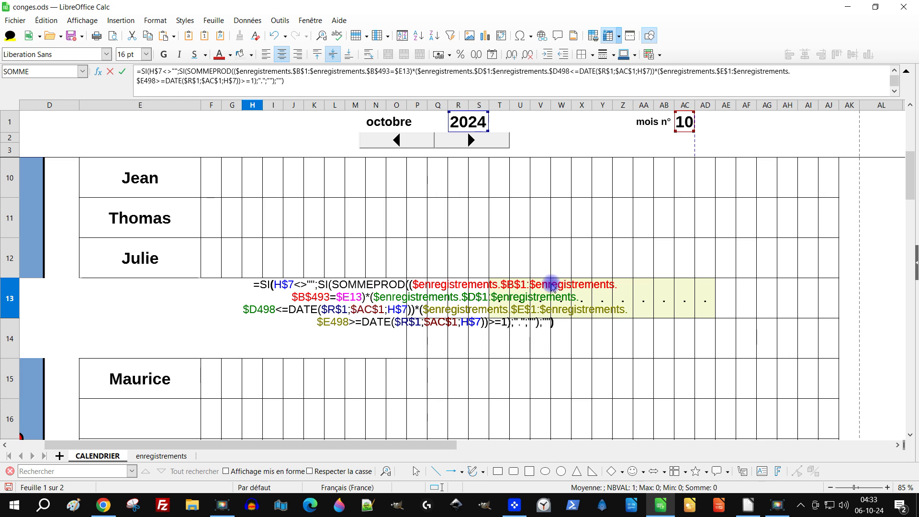
{"action": "scroll", "coordinate": [589, 275], "scroll_direction": "up", "scroll_amount": 1}
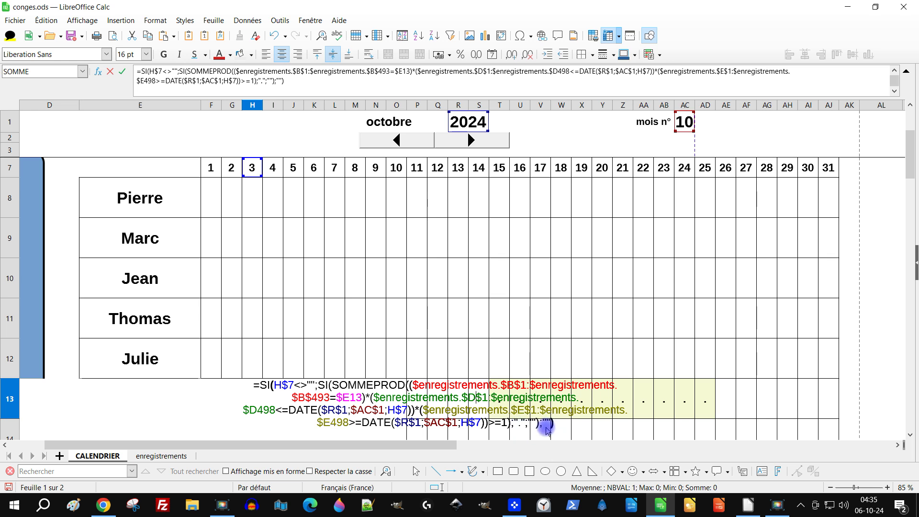
{"action": "key", "text": "Escape"}
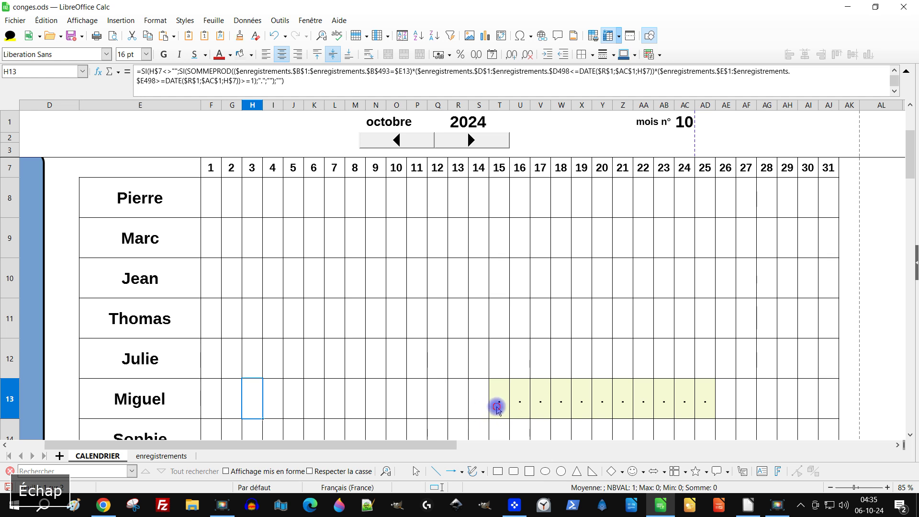
- Review the conditional formatting rule that colours cell T13 and the calendar range it covers
{"action": "left_click", "coordinate": [497, 404]}
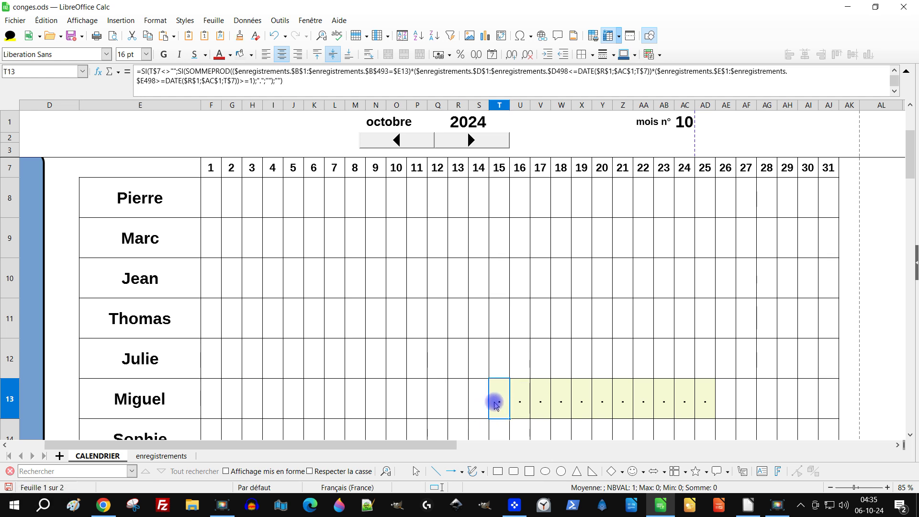
{"action": "left_click", "coordinate": [155, 21]}
{"action": "mouse_move", "coordinate": [221, 190]}
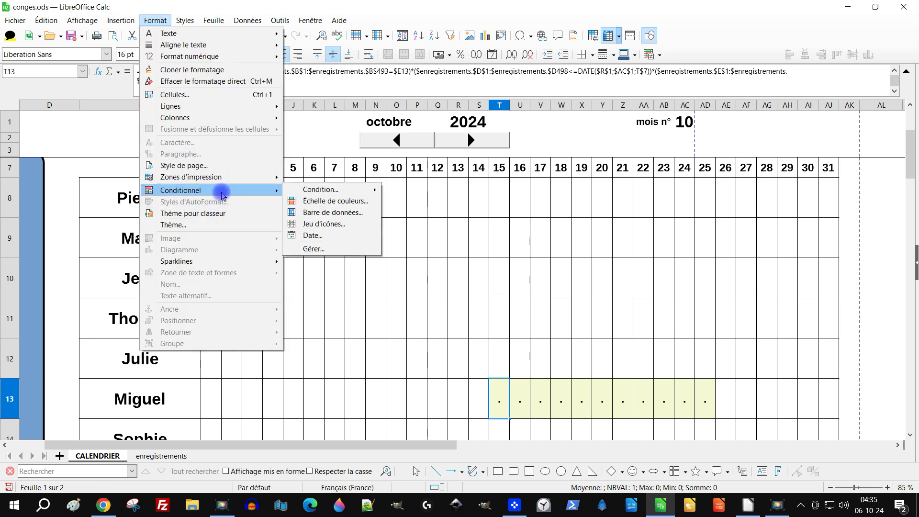
{"action": "left_click", "coordinate": [330, 249]}
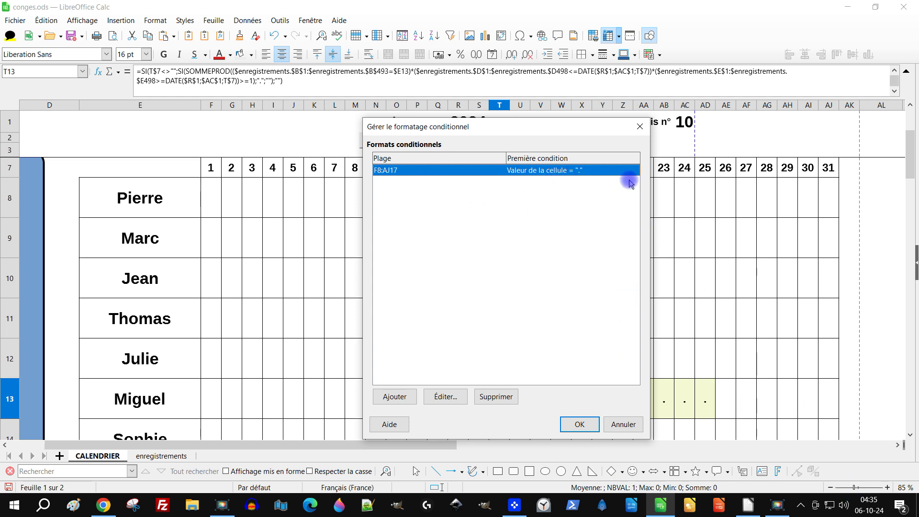
{"action": "left_click", "coordinate": [639, 126]}
{"action": "scroll", "coordinate": [545, 379], "scroll_direction": "down", "scroll_amount": 2}
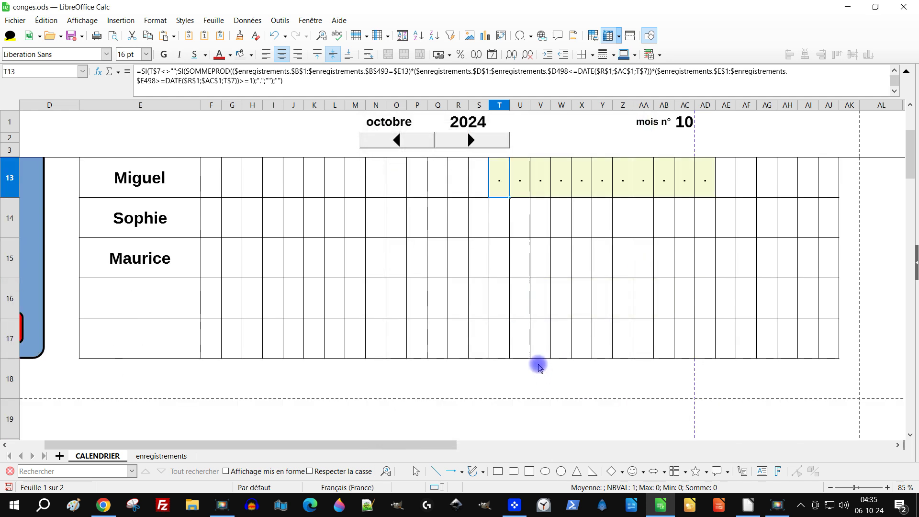
{"action": "scroll", "coordinate": [538, 367], "scroll_direction": "up", "scroll_amount": 3}
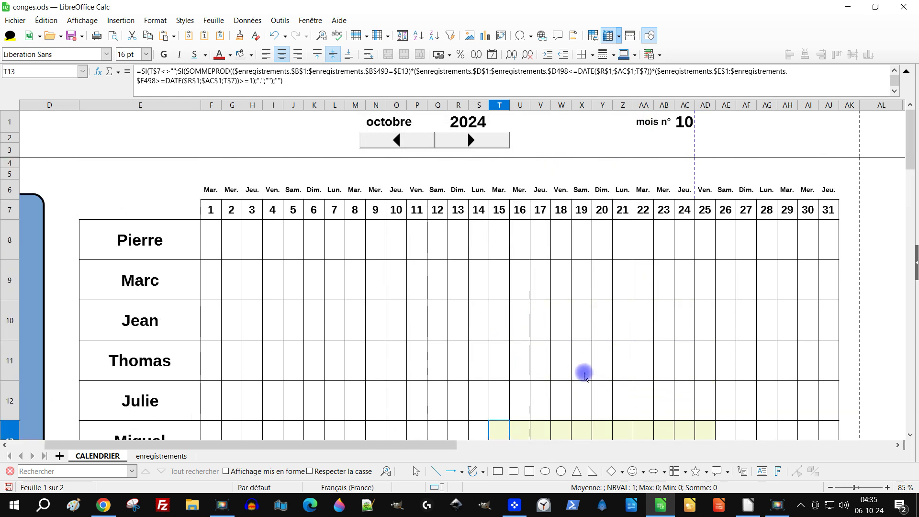
{"action": "scroll", "coordinate": [583, 370], "scroll_direction": "down", "scroll_amount": 2}
- Look over the whole FORMULAIRE block, from the PRÉNOM field down to the AJOUTER and SUPPRIMER buttons
{"action": "left_click_drag", "start_coordinate": [434, 442], "coordinate": [306, 448]}
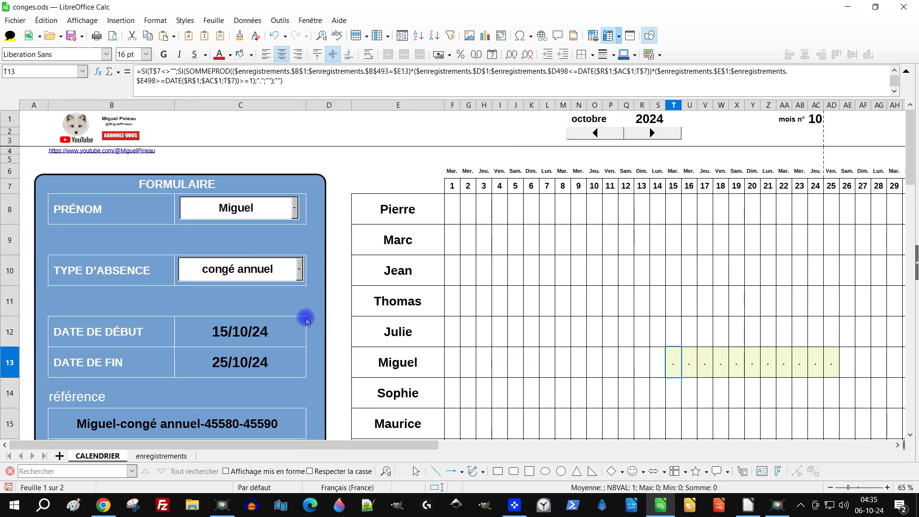
{"action": "scroll", "coordinate": [287, 302], "scroll_direction": "down", "scroll_amount": 4}
{"action": "scroll", "coordinate": [257, 274], "scroll_direction": "up", "scroll_amount": 4}
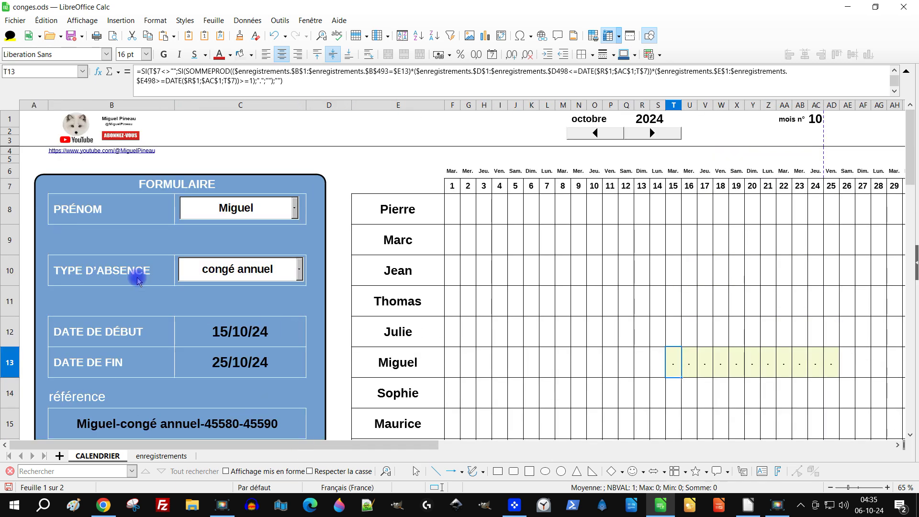
{"action": "scroll", "coordinate": [209, 230], "scroll_direction": "down", "scroll_amount": 2}
{"action": "scroll", "coordinate": [337, 253], "scroll_direction": "up", "scroll_amount": 2}
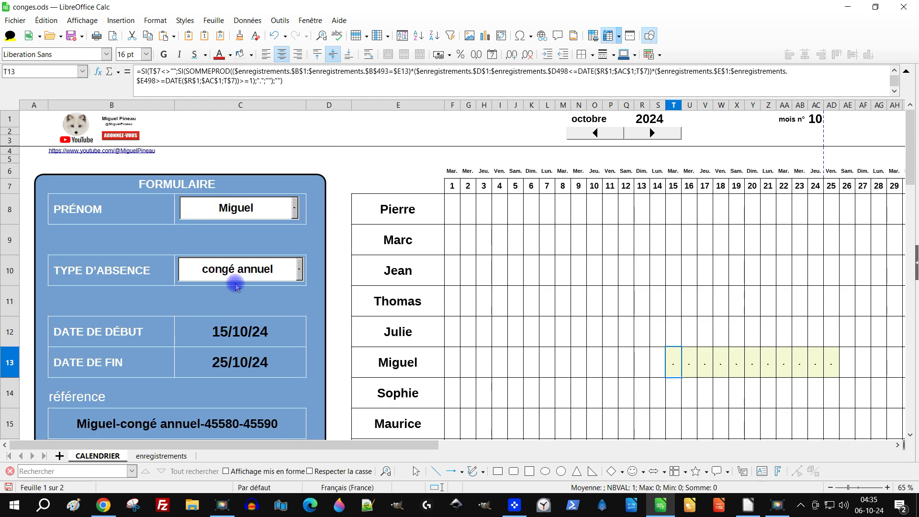
{"action": "left_click", "coordinate": [324, 218]}
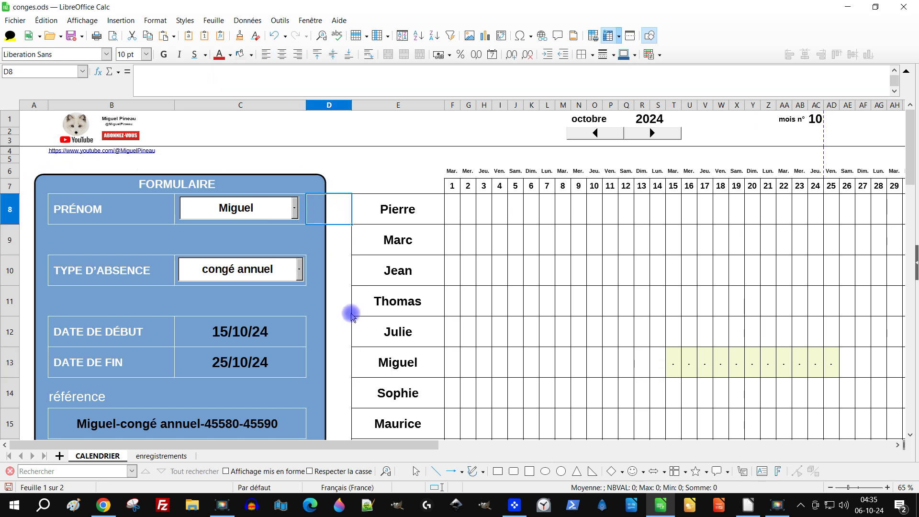
{"action": "scroll", "coordinate": [351, 314], "scroll_direction": "down", "scroll_amount": 2}
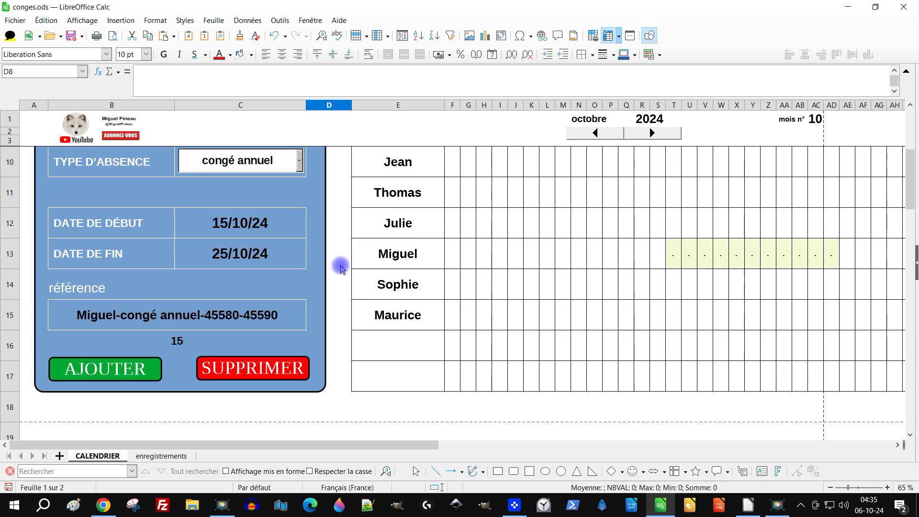
{"action": "scroll", "coordinate": [341, 264], "scroll_direction": "up", "scroll_amount": 2}
- Inspect the form's PRÉNOM, TYPE D'ABSENCE and DATE DE DÉBUT cells, then the formula in the référence cell B15:C15
{"action": "left_click", "coordinate": [91, 210]}
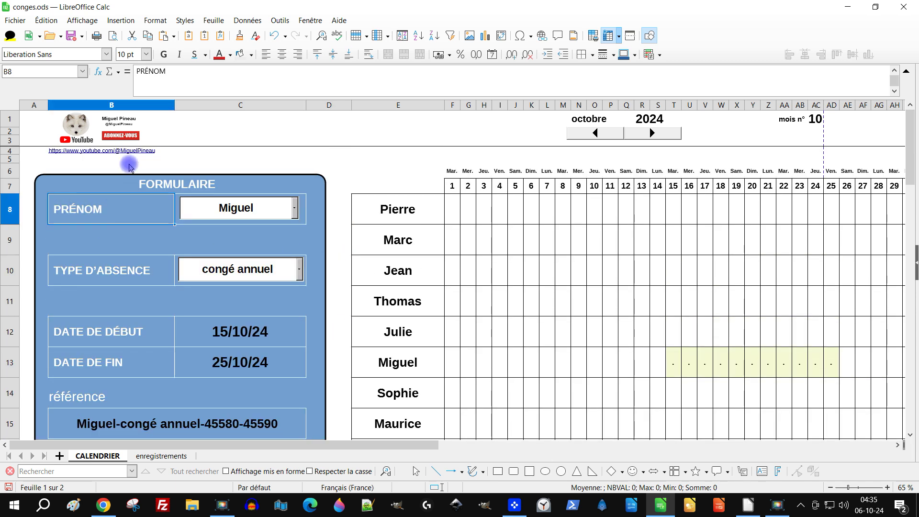
{"action": "left_click", "coordinate": [117, 267]}
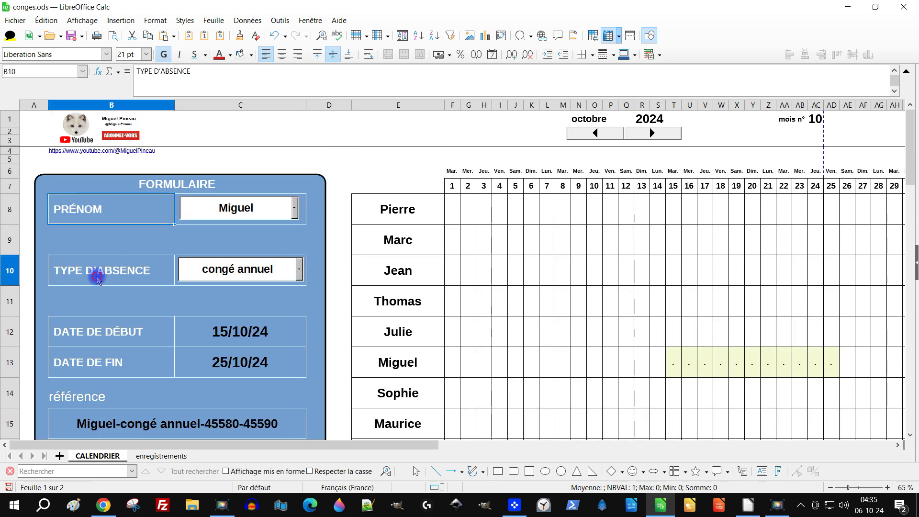
{"action": "left_click", "coordinate": [128, 328]}
{"action": "left_click", "coordinate": [232, 332]}
{"action": "scroll", "coordinate": [263, 354], "scroll_direction": "down", "scroll_amount": 1}
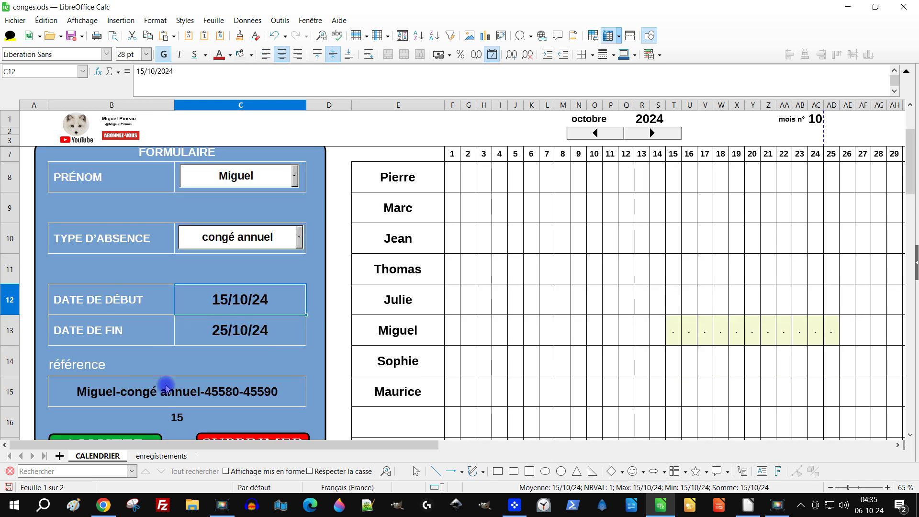
{"action": "left_click", "coordinate": [149, 392]}
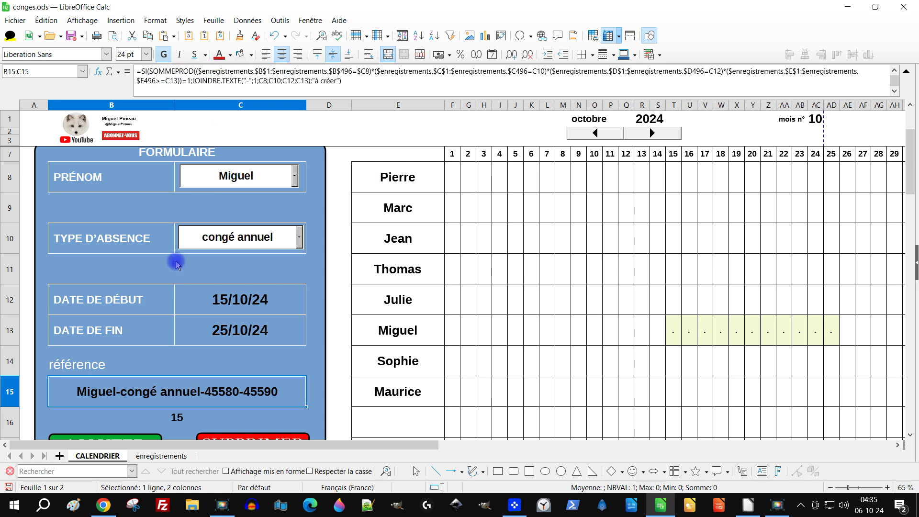
- Check the enregistrements sheet, then inspect the ref formula in row 25 of the CALENDRIER sheet
{"action": "left_click", "coordinate": [150, 455]}
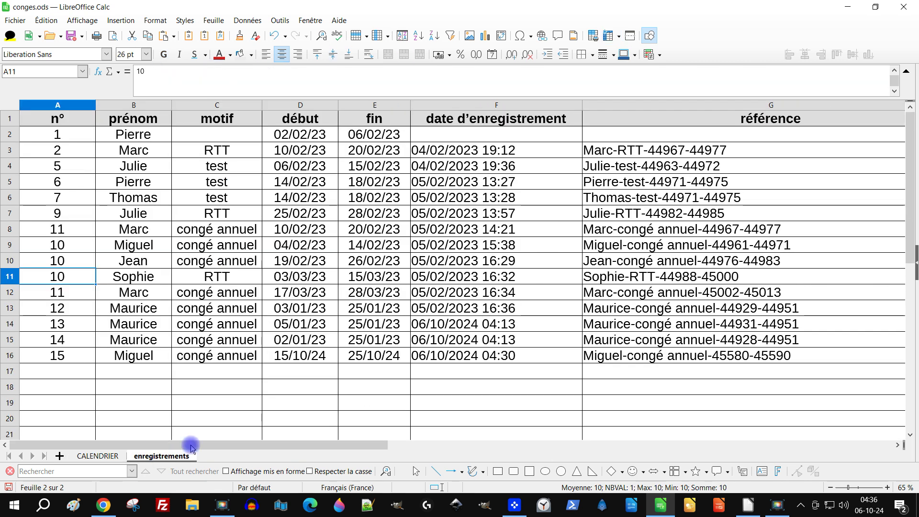
{"action": "left_click", "coordinate": [98, 455]}
{"action": "scroll", "coordinate": [377, 317], "scroll_direction": "down", "scroll_amount": 2}
{"action": "scroll", "coordinate": [377, 316], "scroll_direction": "down", "scroll_amount": 2}
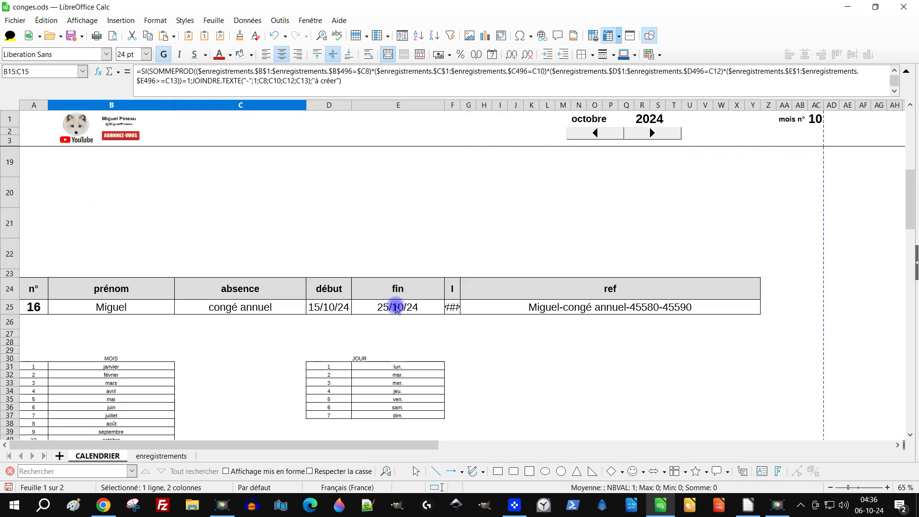
{"action": "left_click", "coordinate": [595, 314]}
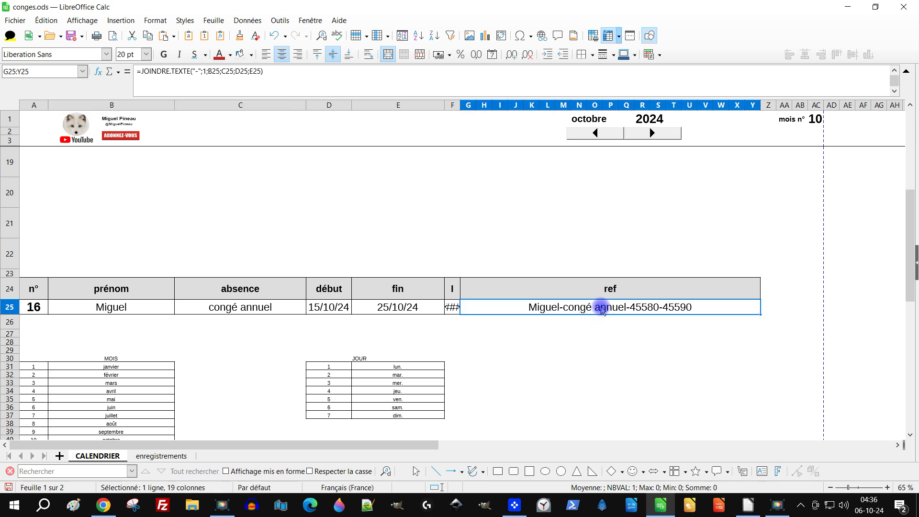
- Inspect the cells referenced by the JOINDRE.TEXTE formula in the ref cell of row 25, leaving the formula unmodified
{"action": "double_click", "coordinate": [546, 307]}
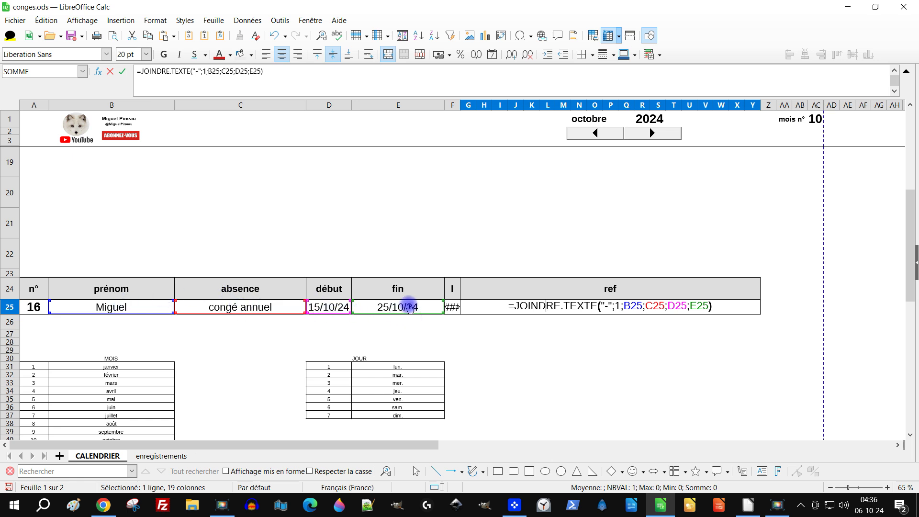
{"action": "key", "text": "Escape"}
{"action": "scroll", "coordinate": [252, 352], "scroll_direction": "up", "scroll_amount": 4}
{"action": "scroll", "coordinate": [198, 365], "scroll_direction": "down", "scroll_amount": 1}
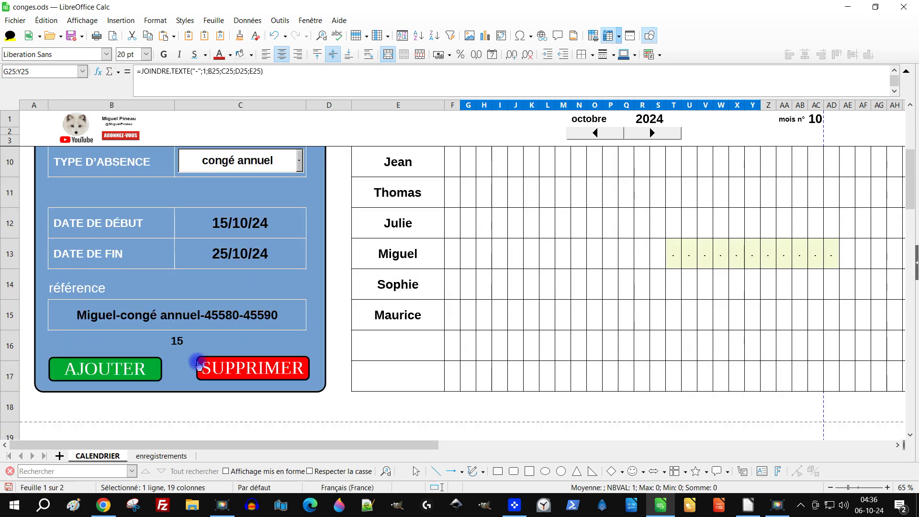
- Examine the formula in the référence cell B15:C15 alongside the form's input fields and buttons
{"action": "left_click", "coordinate": [190, 318]}
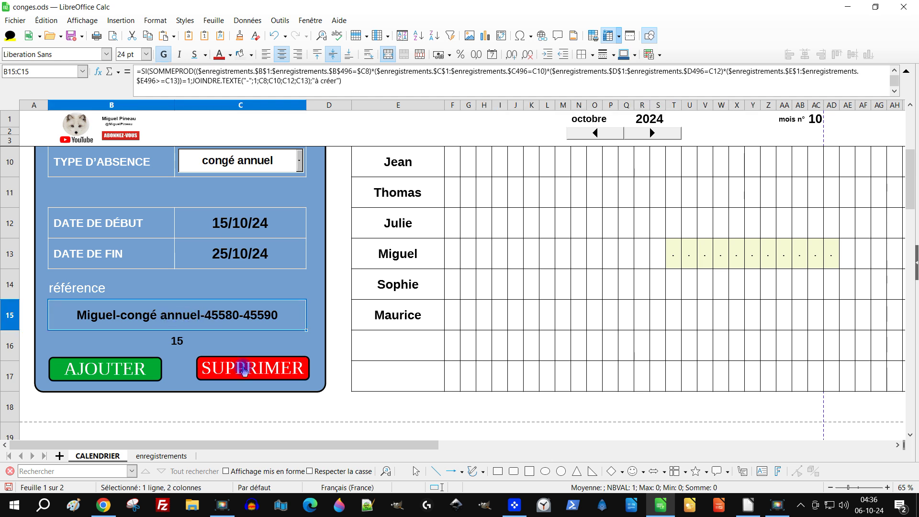
{"action": "scroll", "coordinate": [254, 261], "scroll_direction": "up", "scroll_amount": 1}
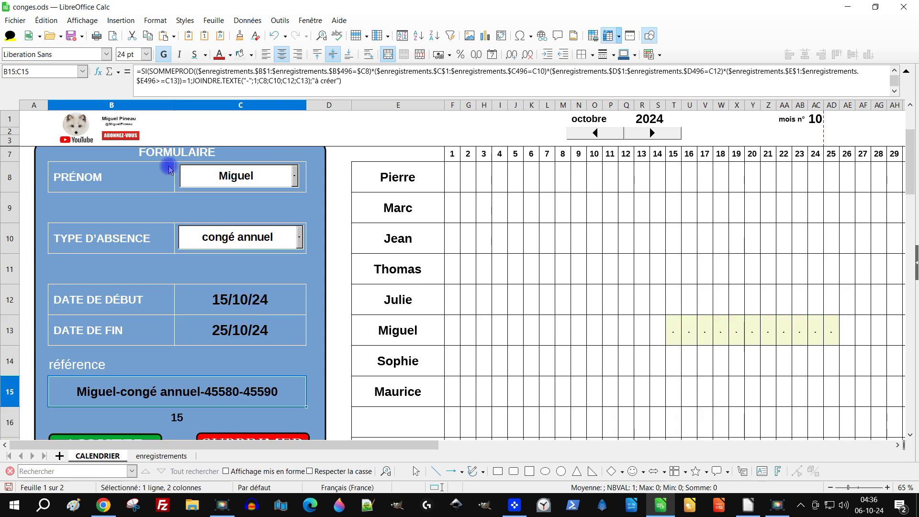
{"action": "scroll", "coordinate": [197, 292], "scroll_direction": "down", "scroll_amount": 1}
{"action": "scroll", "coordinate": [191, 258], "scroll_direction": "up", "scroll_amount": 1}
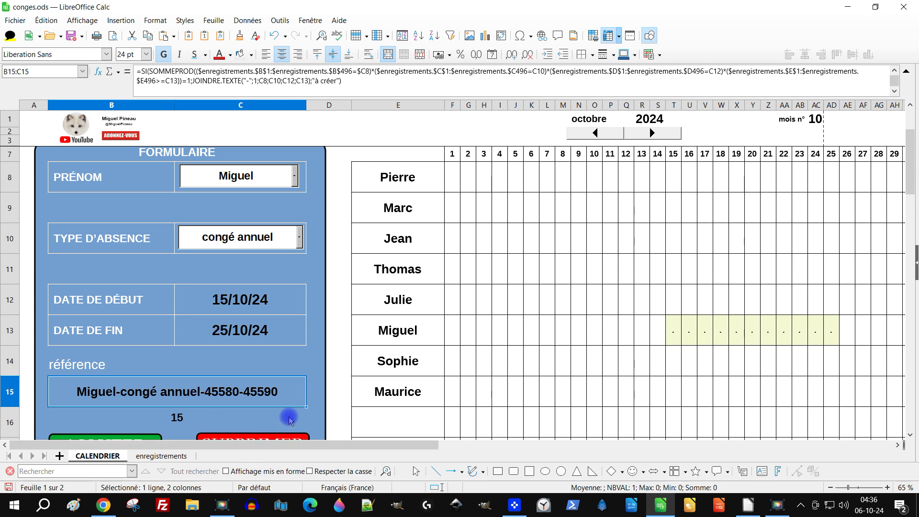
{"action": "scroll", "coordinate": [287, 411], "scroll_direction": "down", "scroll_amount": 1}
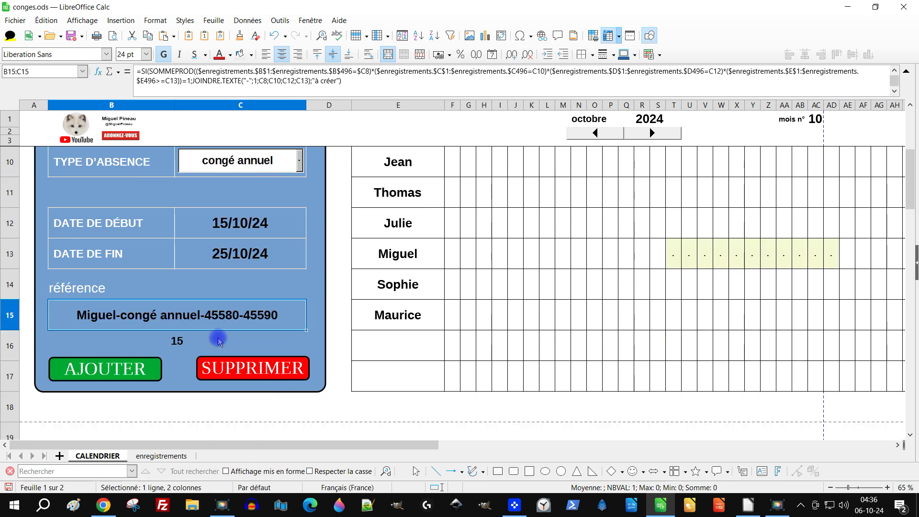
{"action": "scroll", "coordinate": [318, 345], "scroll_direction": "up", "scroll_amount": 2}
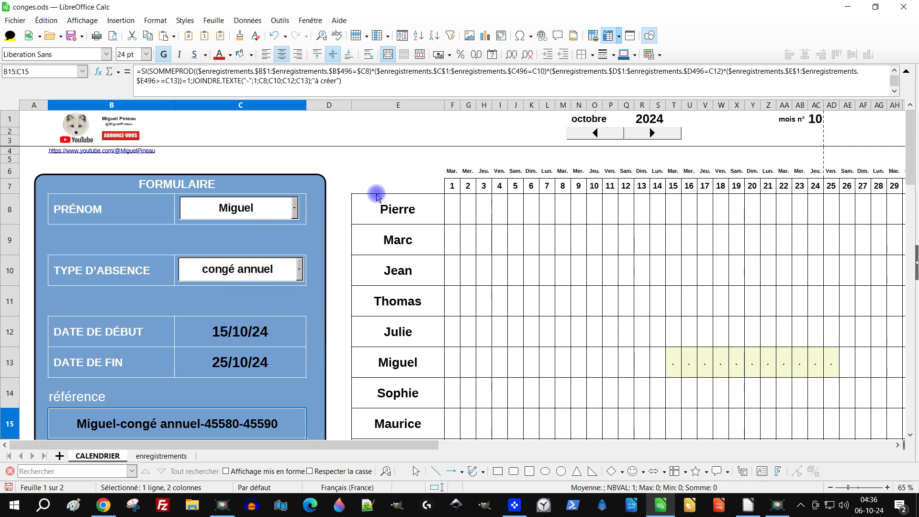
- Turn on design mode for the form controls and check the form options it makes available
{"action": "left_click", "coordinate": [258, 21]}
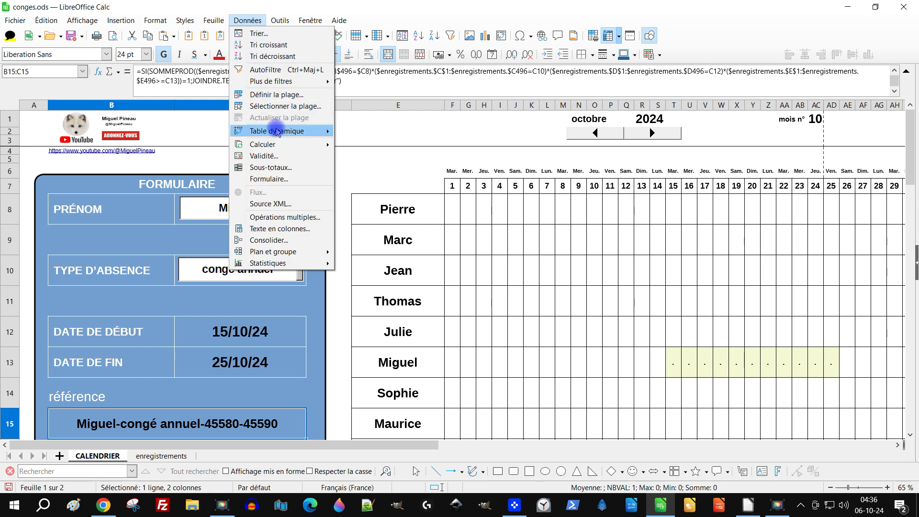
{"action": "mouse_move", "coordinate": [277, 131]}
{"action": "mouse_move", "coordinate": [274, 14]}
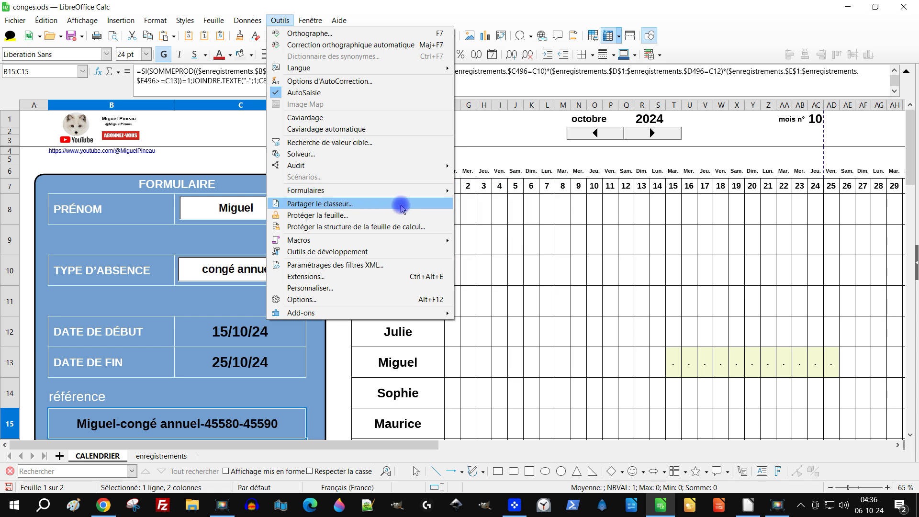
{"action": "mouse_move", "coordinate": [401, 190]}
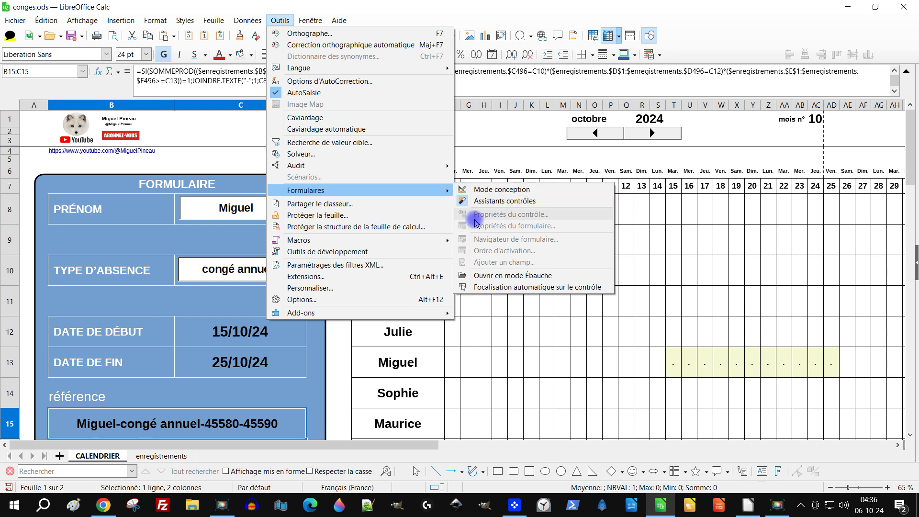
{"action": "left_click", "coordinate": [462, 191]}
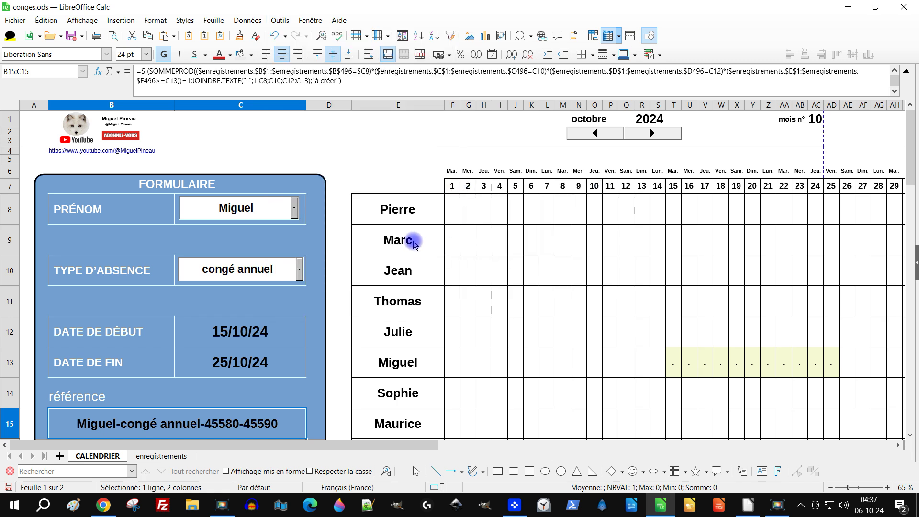
{"action": "left_click", "coordinate": [280, 20]}
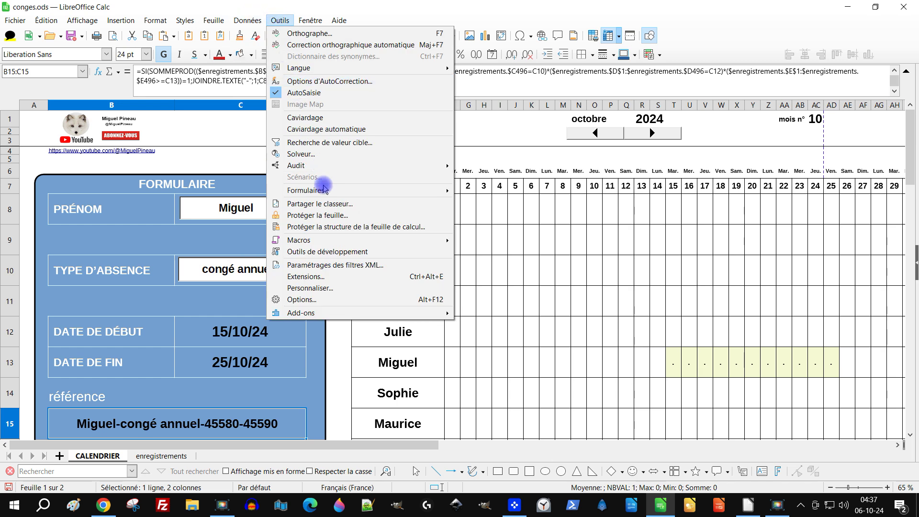
{"action": "mouse_move", "coordinate": [325, 192]}
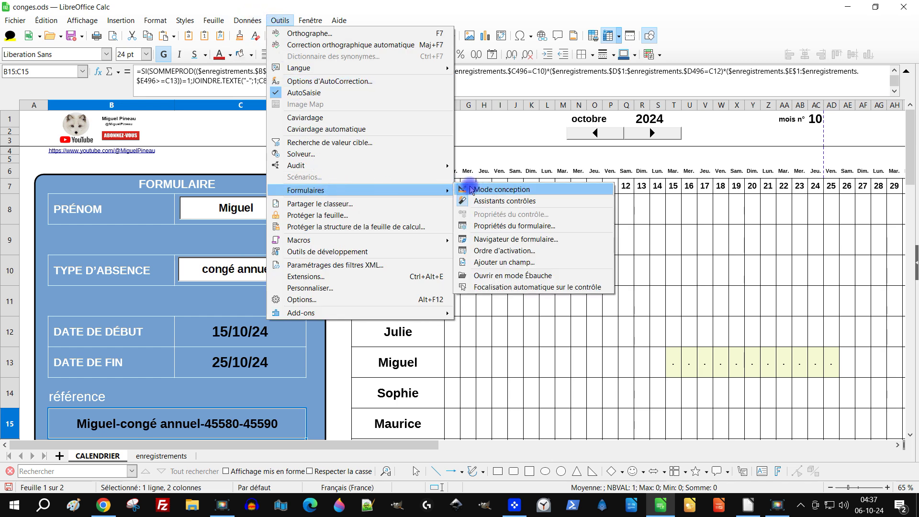
{"action": "left_click", "coordinate": [243, 151]}
- Open the control properties of the PRÉNOM list box and review its general settings, including position, size and font
{"action": "right_click", "coordinate": [254, 213]}
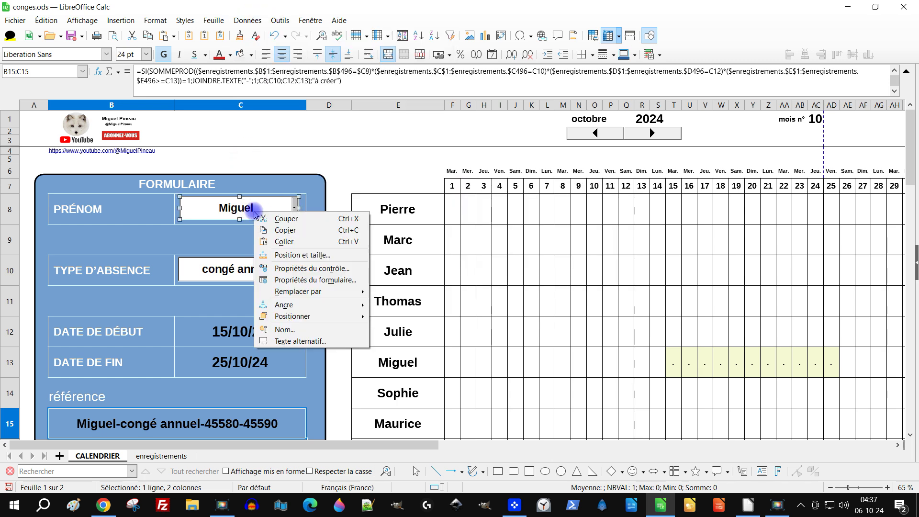
{"action": "left_click", "coordinate": [342, 269]}
{"action": "left_click", "coordinate": [500, 166]}
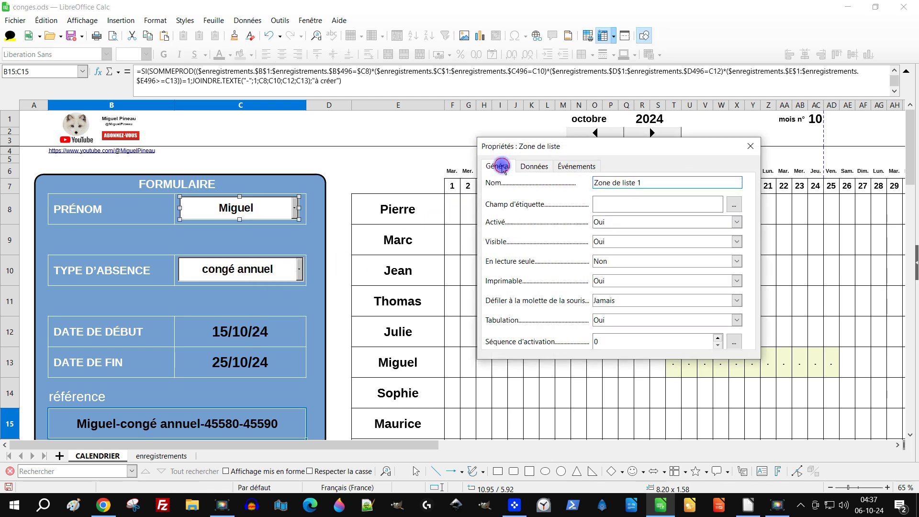
{"action": "left_click", "coordinate": [532, 166]}
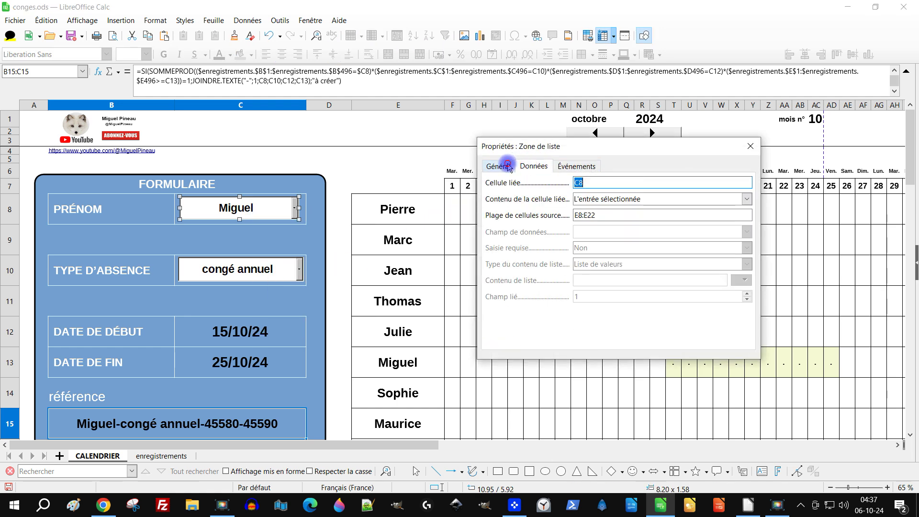
{"action": "left_click", "coordinate": [533, 166]}
{"action": "left_click", "coordinate": [498, 166]}
{"action": "left_click_drag", "start_coordinate": [749, 222], "coordinate": [754, 260]}
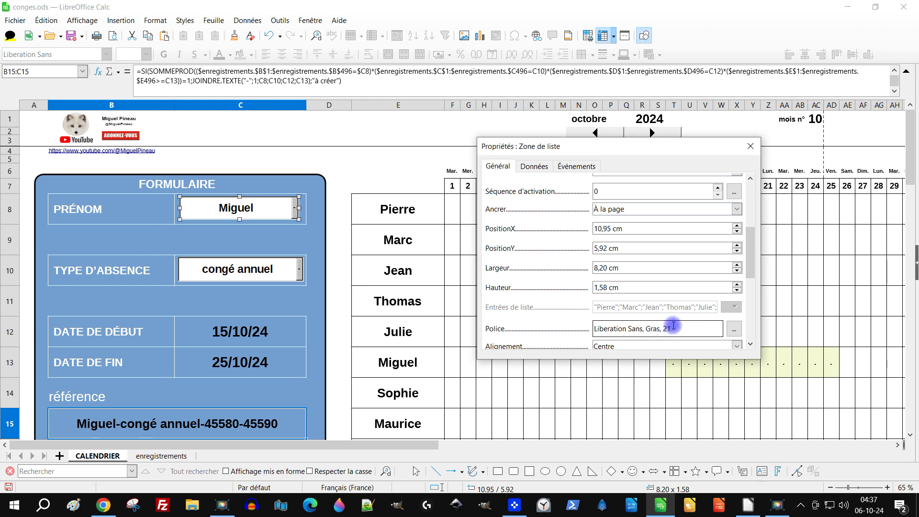
{"action": "left_click_drag", "start_coordinate": [749, 268], "coordinate": [748, 195]}
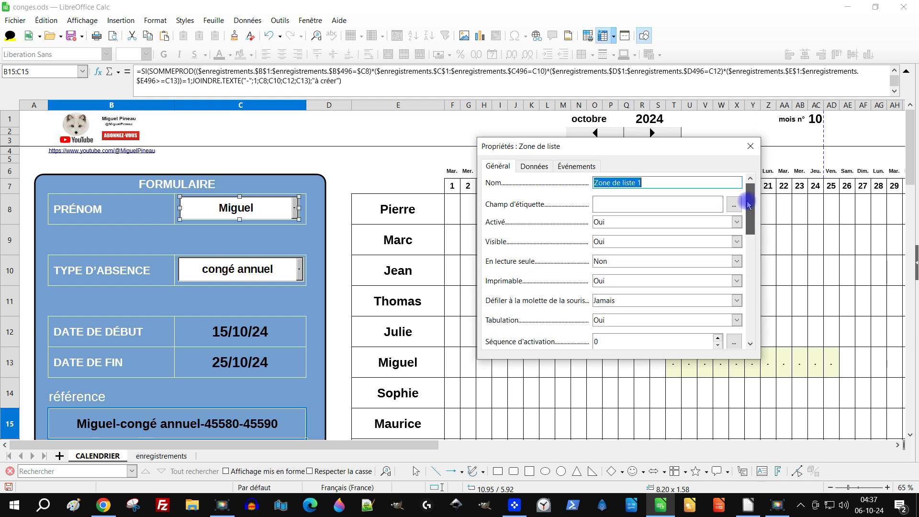
- Examine the linked cell and source cell range in the PRÉNOM list box's data properties
{"action": "left_click", "coordinate": [520, 171]}
{"action": "left_click", "coordinate": [581, 182]}
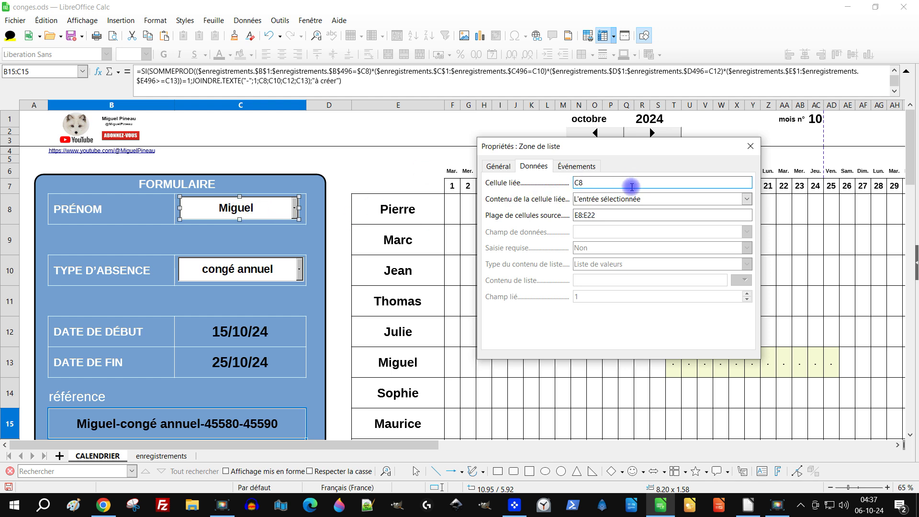
{"action": "left_click", "coordinate": [619, 214]}
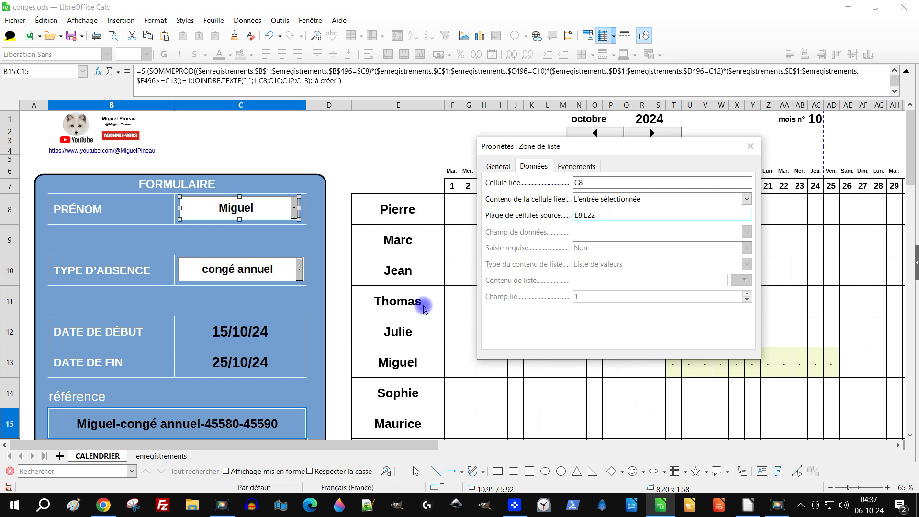
- Compare the PRÉNOM source range with the names in column E, close the properties, and check empty name cell E16
{"action": "scroll", "coordinate": [410, 389], "scroll_direction": "down", "scroll_amount": 3}
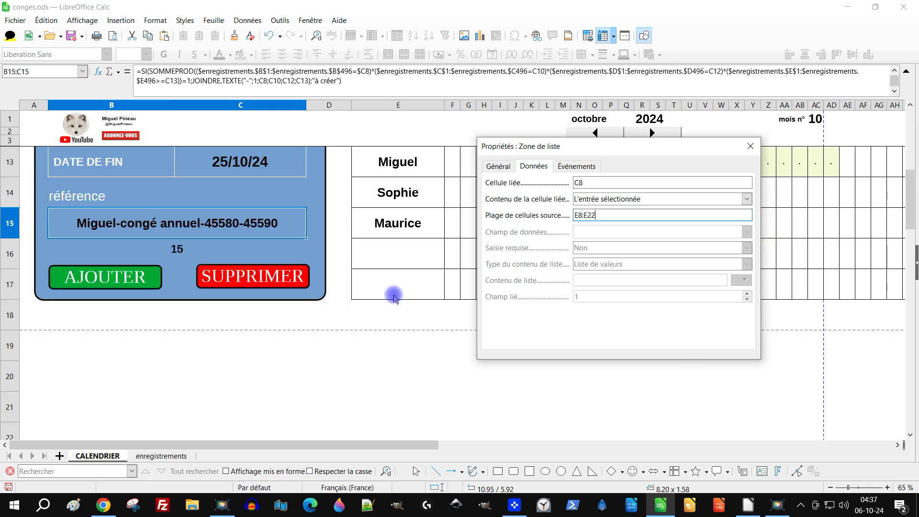
{"action": "scroll", "coordinate": [400, 397], "scroll_direction": "down", "scroll_amount": 1}
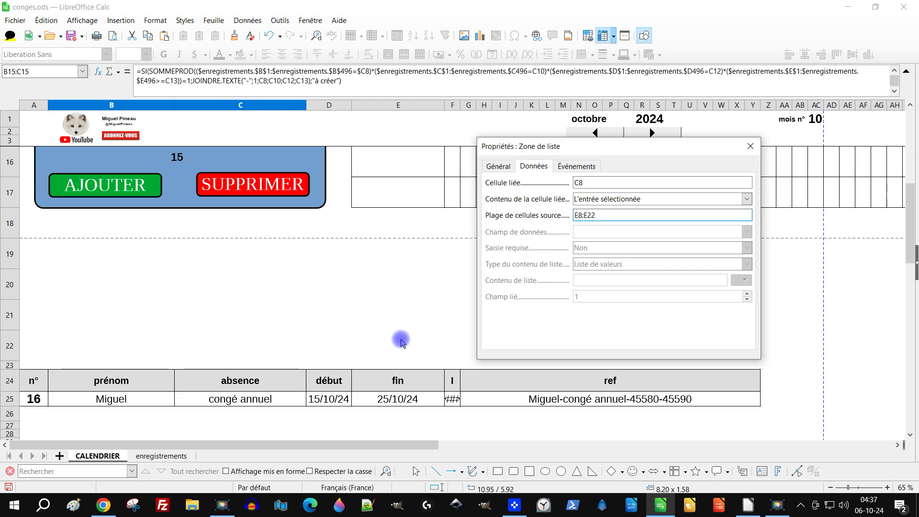
{"action": "scroll", "coordinate": [401, 335], "scroll_direction": "up", "scroll_amount": 4}
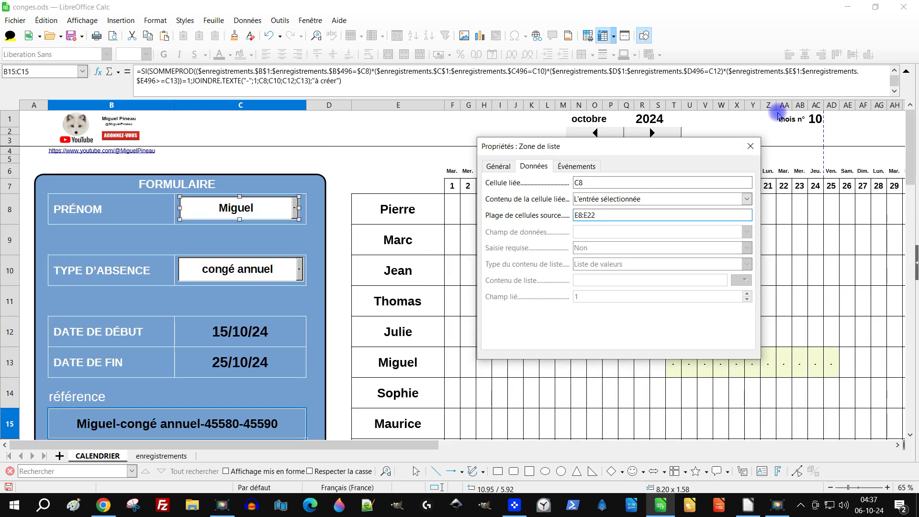
{"action": "left_click", "coordinate": [752, 147]}
{"action": "scroll", "coordinate": [412, 362], "scroll_direction": "down", "scroll_amount": 2}
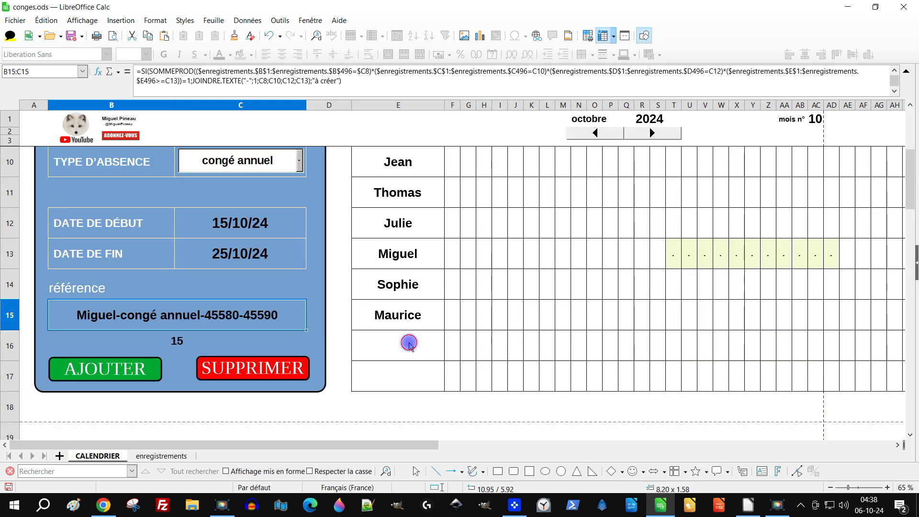
{"action": "left_click", "coordinate": [409, 343]}
{"action": "scroll", "coordinate": [413, 313], "scroll_direction": "up", "scroll_amount": 2}
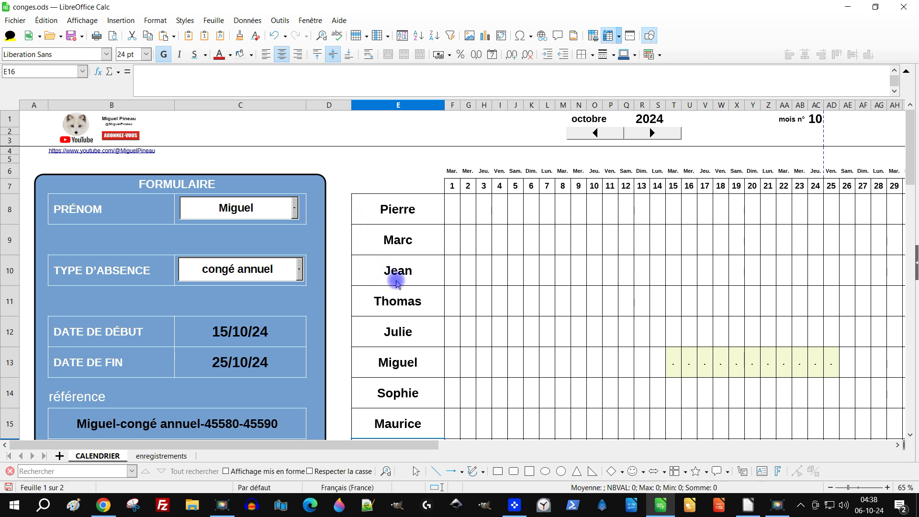
- Examine the TYPE D'ABSENCE list box's data properties, including its linked cell and list entries, and close the properties
{"action": "right_click", "coordinate": [253, 276]}
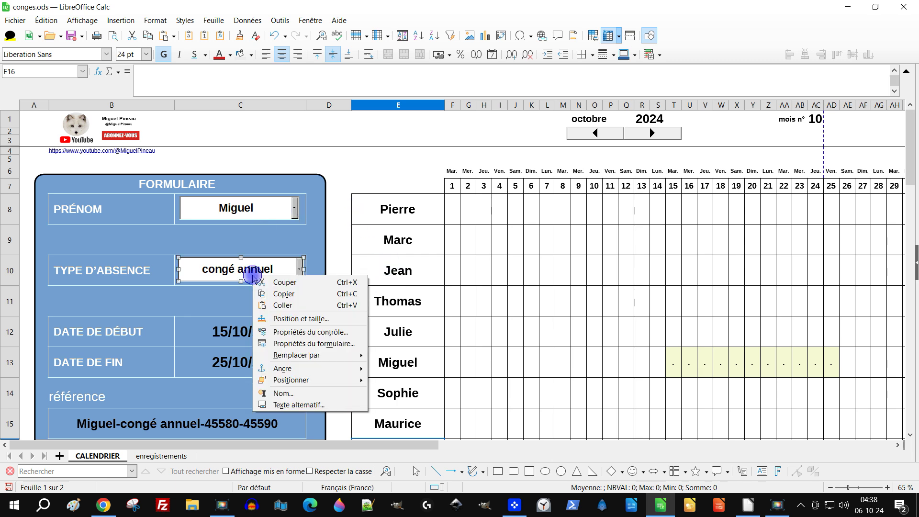
{"action": "left_click", "coordinate": [330, 331]}
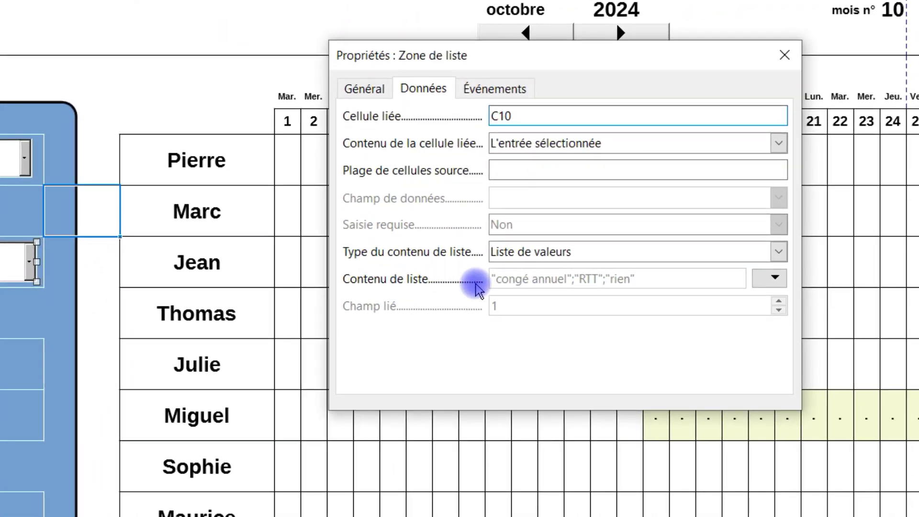
{"action": "left_click", "coordinate": [771, 278]}
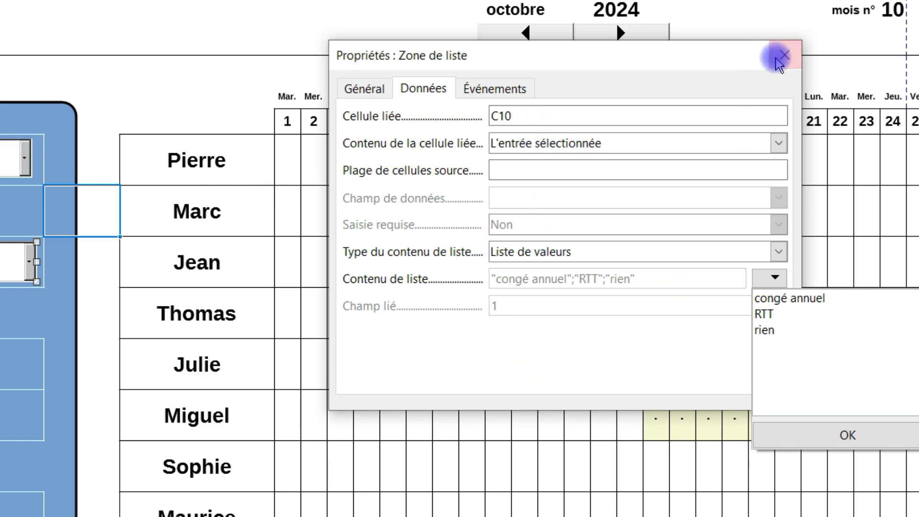
{"action": "left_click", "coordinate": [840, 434]}
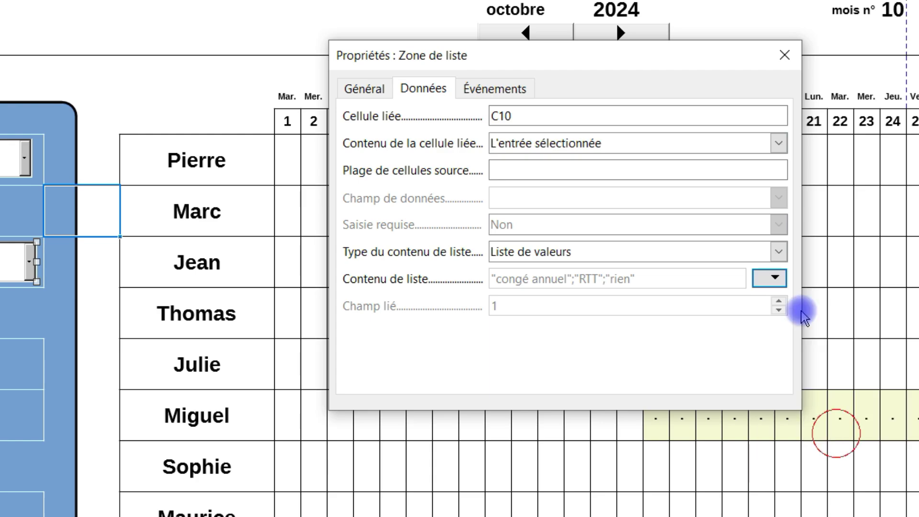
{"action": "left_click", "coordinate": [784, 56]}
- Turn off design mode for the form controls
{"action": "scroll", "coordinate": [69, 321], "scroll_direction": "down", "scroll_amount": 1}
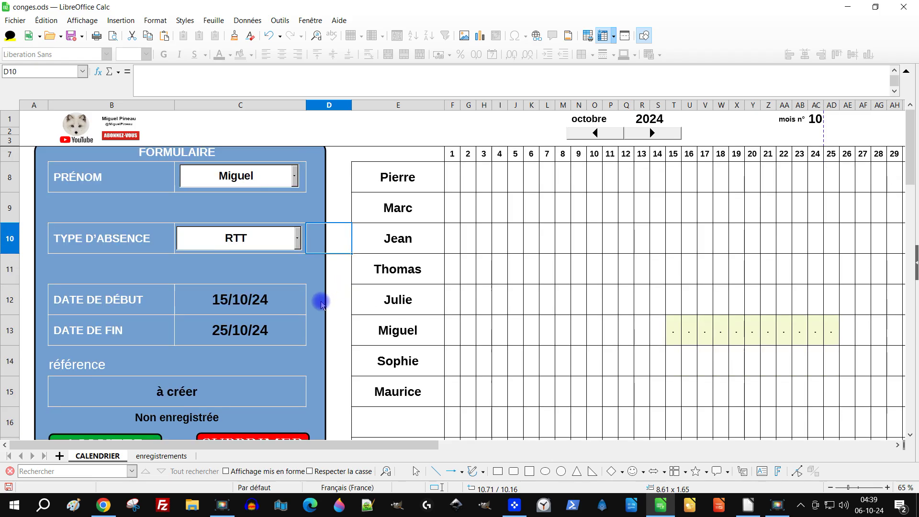
{"action": "scroll", "coordinate": [321, 303], "scroll_direction": "down", "scroll_amount": 2}
{"action": "scroll", "coordinate": [287, 248], "scroll_direction": "up", "scroll_amount": 2}
{"action": "left_click", "coordinate": [248, 21]}
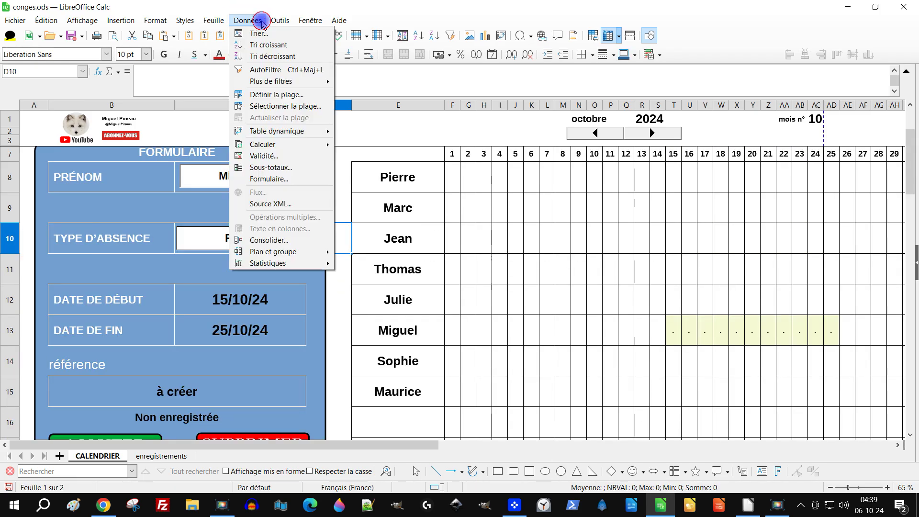
{"action": "mouse_move", "coordinate": [280, 20]}
{"action": "mouse_move", "coordinate": [382, 190]}
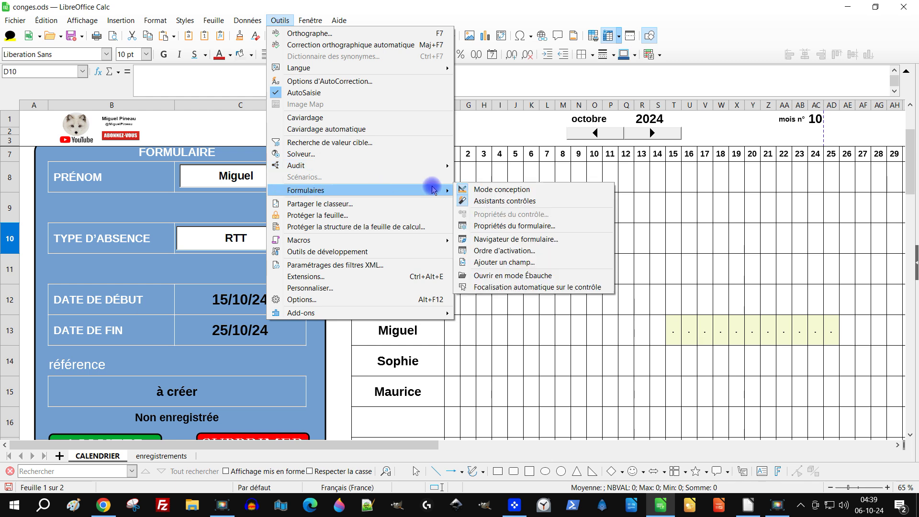
{"action": "left_click", "coordinate": [462, 191]}
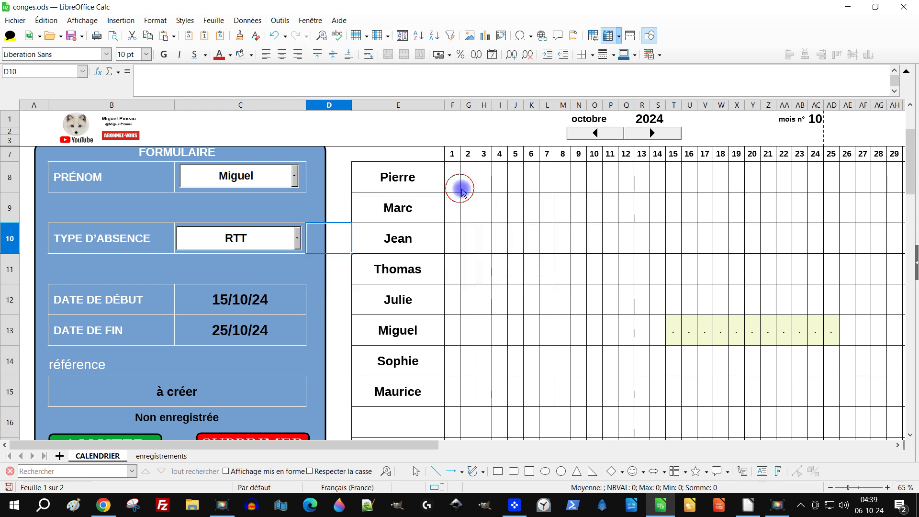
- Look over the lower part of the form, from the date fields to the AJOUTER and SUPPRIMER buttons
{"action": "left_click", "coordinate": [328, 297]}
{"action": "scroll", "coordinate": [337, 292], "scroll_direction": "down", "scroll_amount": 2}
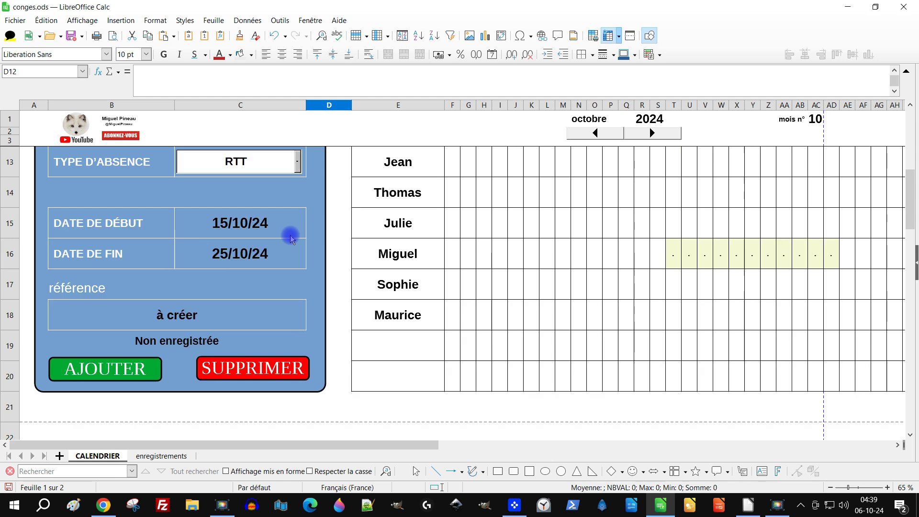
{"action": "scroll", "coordinate": [287, 242], "scroll_direction": "up", "scroll_amount": 1}
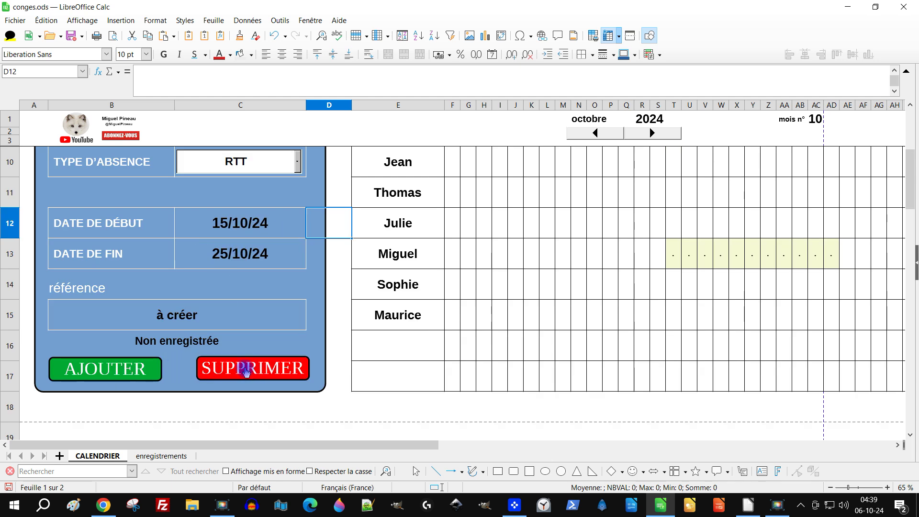
- Switch to the LibreOffice Basic editor and examine the suppression macro's variable declarations in Module1
{"action": "left_click", "coordinate": [751, 506]}
{"action": "left_click", "coordinate": [368, 189]}
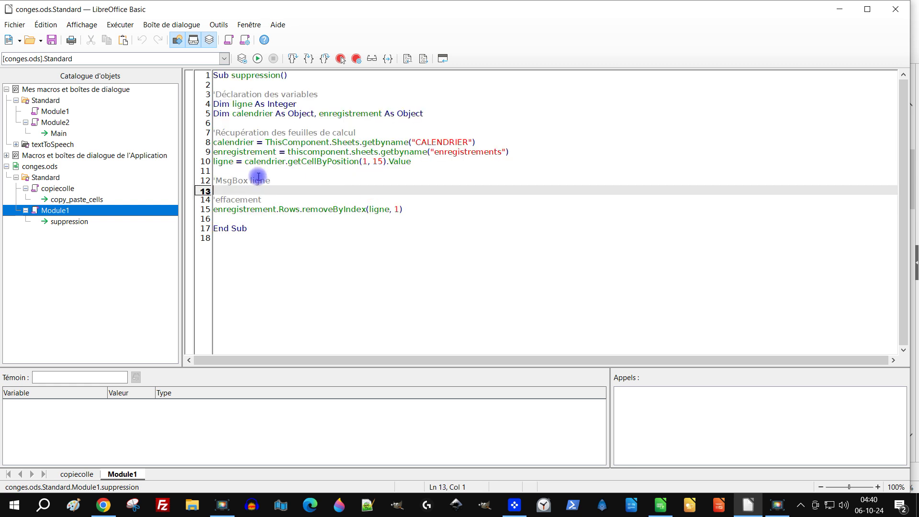
{"action": "left_click", "coordinate": [69, 221]}
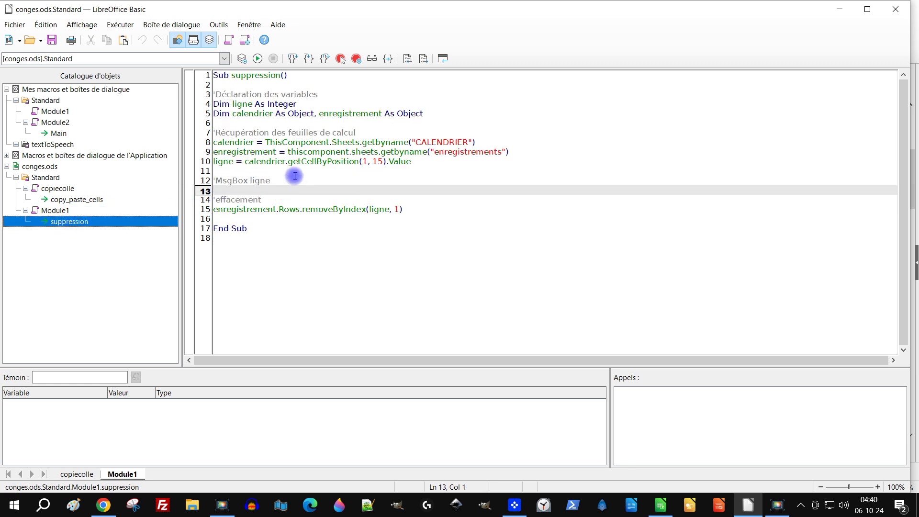
{"action": "left_click", "coordinate": [289, 113]}
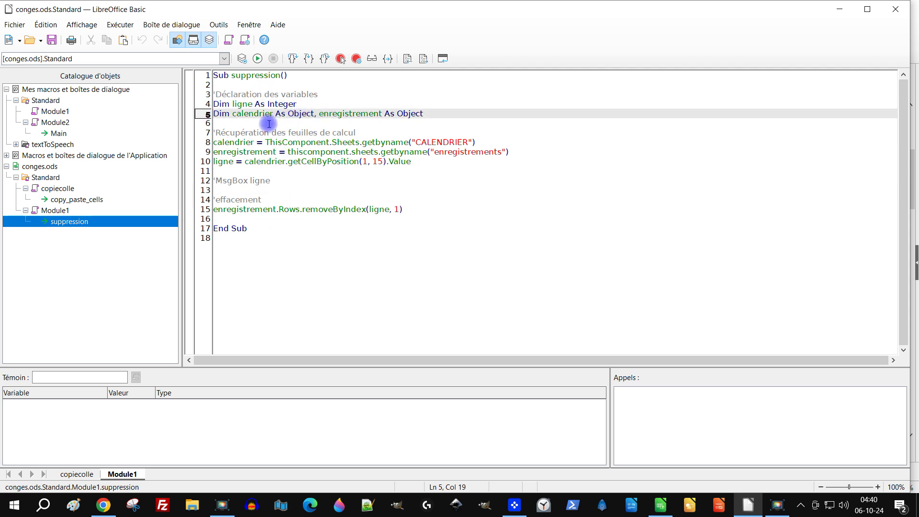
- Switch to the Gemini conversation in Chrome and read its explanation of the macro's variables, sheet retrieval and row value
{"action": "left_click", "coordinate": [104, 505]}
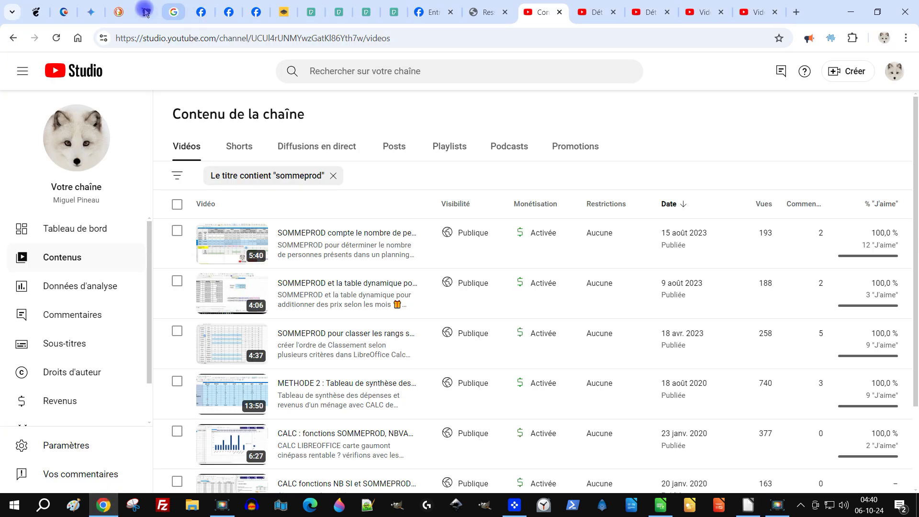
{"action": "left_click", "coordinate": [91, 14]}
{"action": "scroll", "coordinate": [529, 277], "scroll_direction": "up", "scroll_amount": 5}
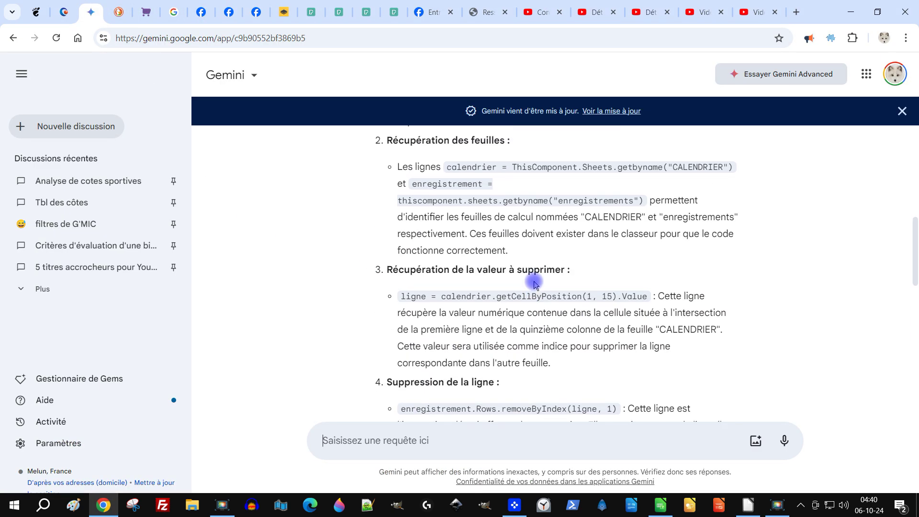
{"action": "scroll", "coordinate": [580, 259], "scroll_direction": "up", "scroll_amount": 3}
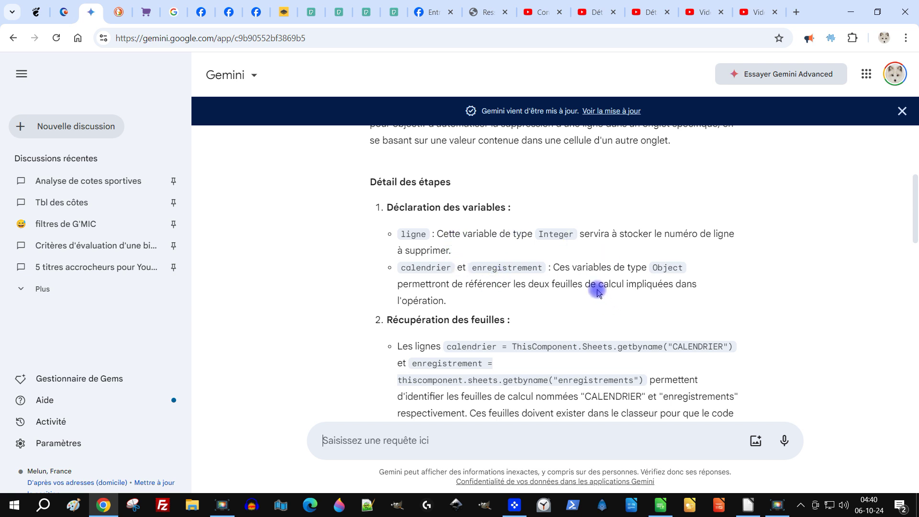
{"action": "scroll", "coordinate": [438, 244], "scroll_direction": "down", "scroll_amount": 1}
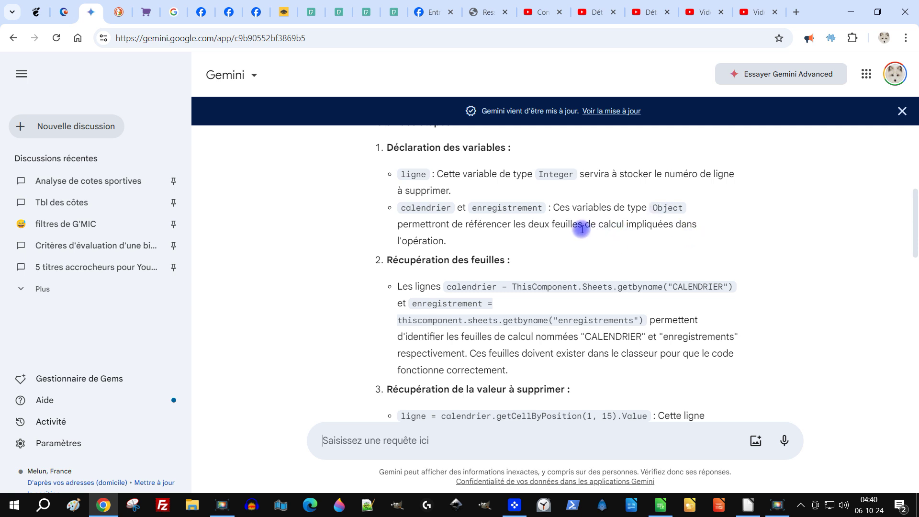
{"action": "scroll", "coordinate": [617, 268], "scroll_direction": "down", "scroll_amount": 1}
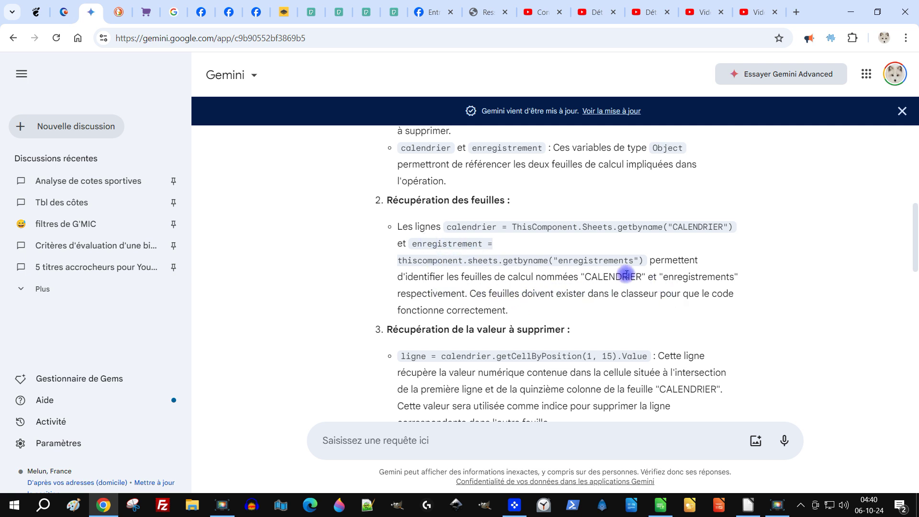
{"action": "scroll", "coordinate": [669, 298], "scroll_direction": "down", "scroll_amount": 1}
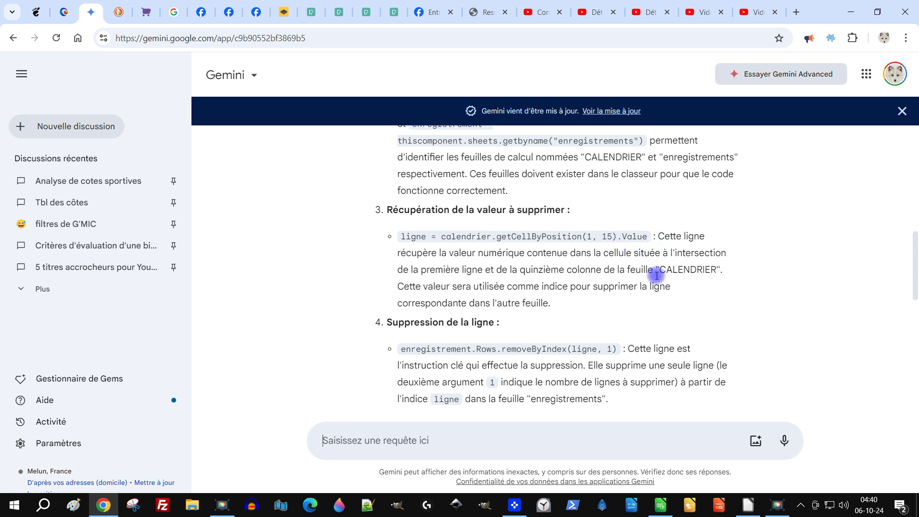
- Return to the conges.ods spreadsheet and compare the form's entries with the reference formula in B15
{"action": "left_click", "coordinate": [660, 505]}
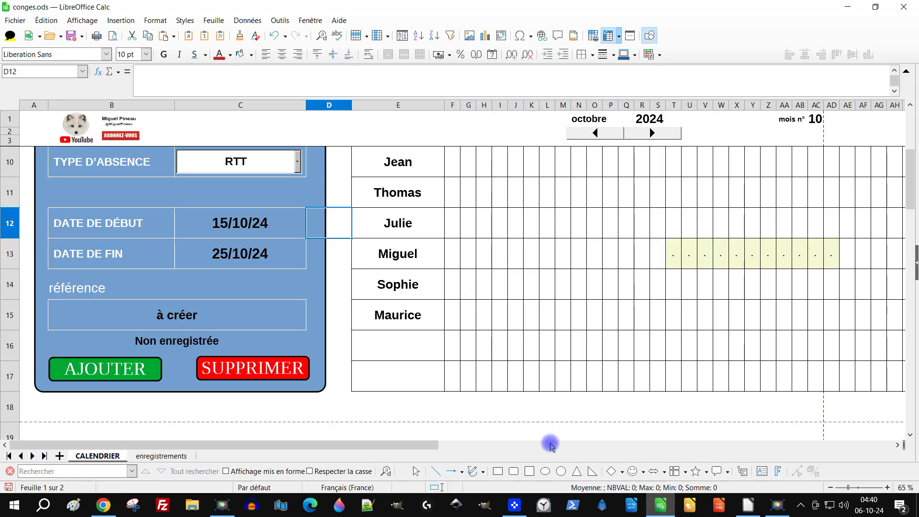
{"action": "left_click", "coordinate": [194, 313]}
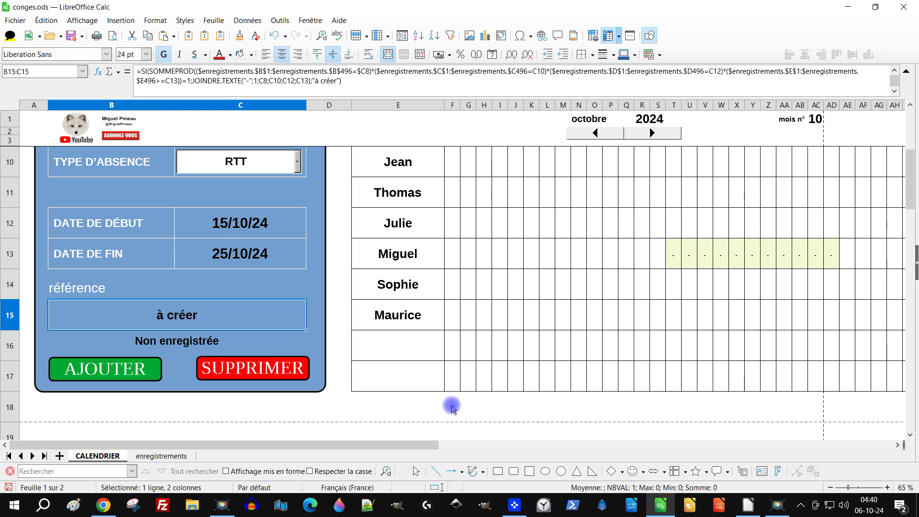
{"action": "scroll", "coordinate": [231, 229], "scroll_direction": "up", "scroll_amount": 2}
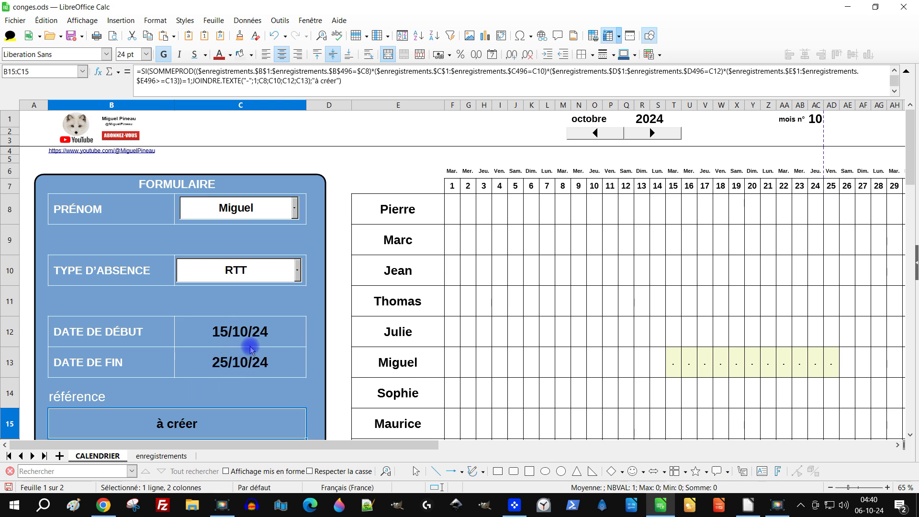
{"action": "scroll", "coordinate": [276, 335], "scroll_direction": "down", "scroll_amount": 2}
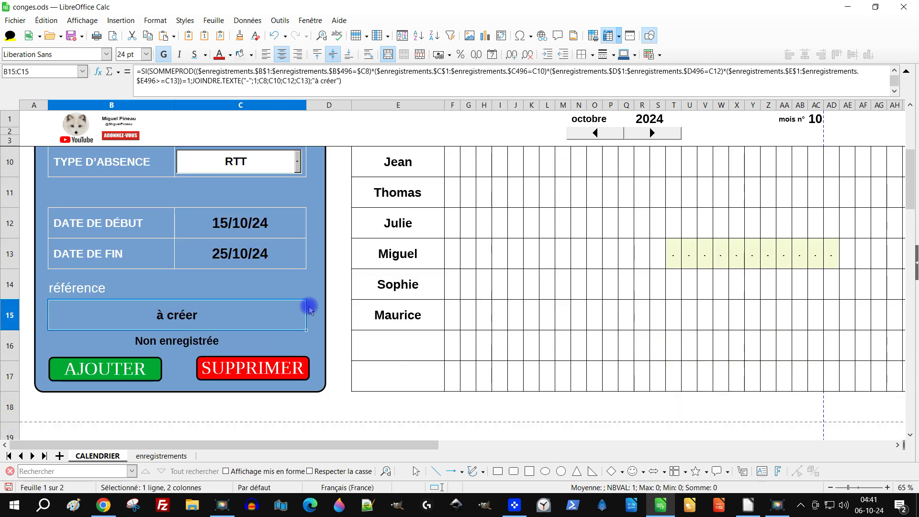
- Set TYPE D'ABSENCE to congé annuel in the form and check the reference cell B15
{"action": "scroll", "coordinate": [745, 240], "scroll_direction": "up", "scroll_amount": 2}
{"action": "scroll", "coordinate": [406, 312], "scroll_direction": "down", "scroll_amount": 1}
{"action": "scroll", "coordinate": [324, 324], "scroll_direction": "up", "scroll_amount": 1}
{"action": "left_click", "coordinate": [298, 271]}
{"action": "left_click", "coordinate": [270, 290]}
{"action": "scroll", "coordinate": [303, 326], "scroll_direction": "down", "scroll_amount": 1}
{"action": "scroll", "coordinate": [303, 326], "scroll_direction": "down", "scroll_amount": 1}
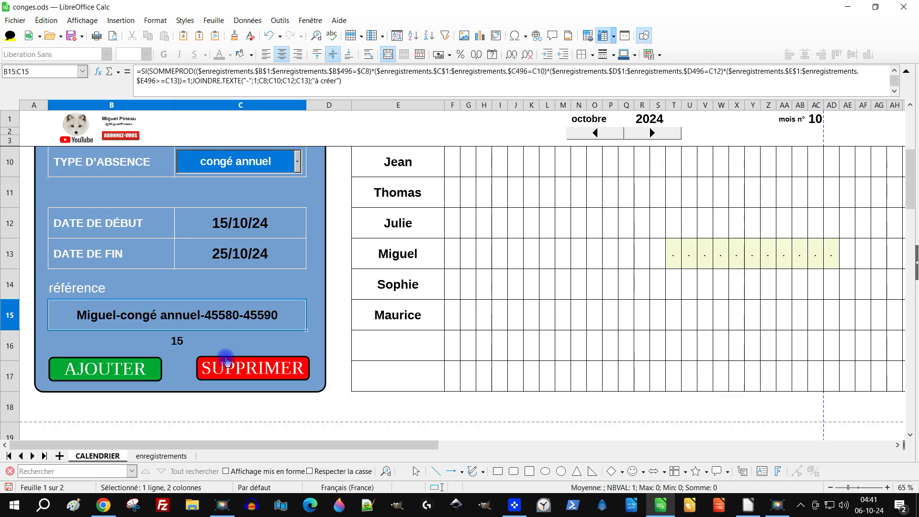
{"action": "left_click", "coordinate": [184, 315]}
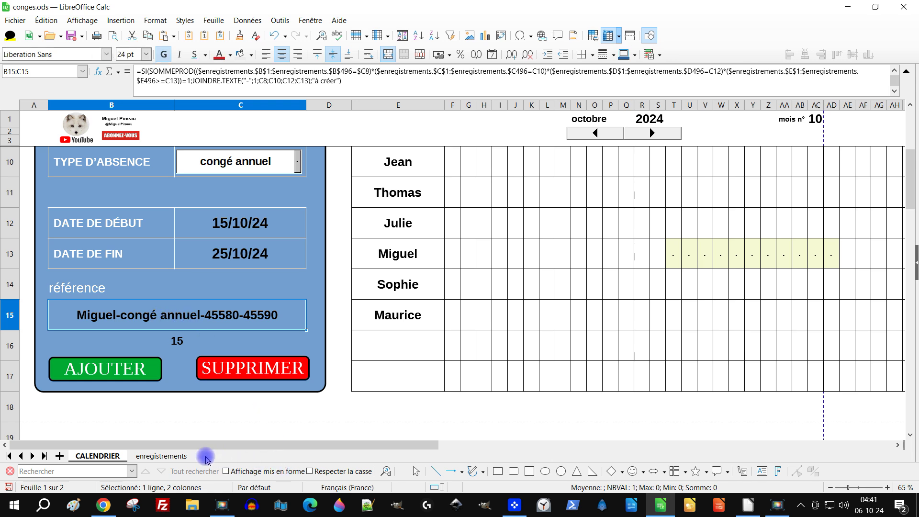
- Switch to Gemini in Chrome and read the explanation of removeByIndex and its ligne argument, down to the overall behaviour summary
{"action": "left_click", "coordinate": [103, 505]}
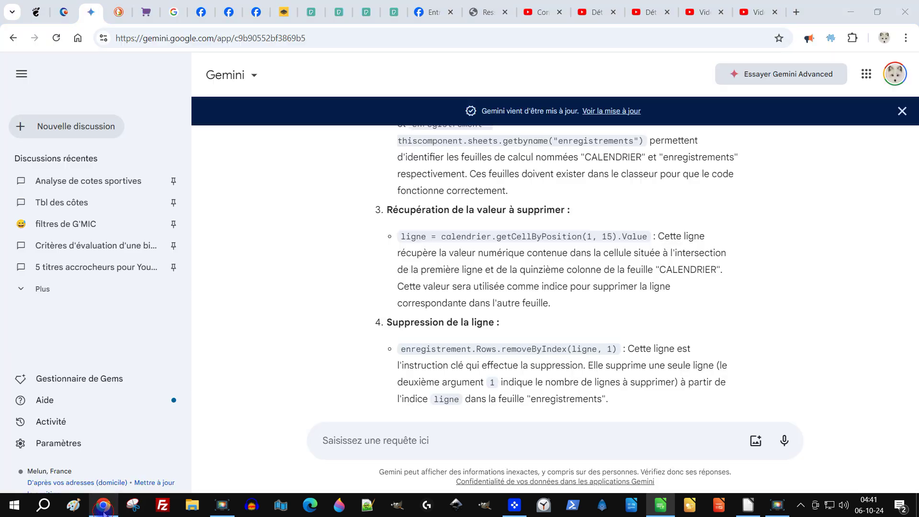
{"action": "scroll", "coordinate": [473, 340], "scroll_direction": "down", "scroll_amount": 1}
{"action": "scroll", "coordinate": [473, 341], "scroll_direction": "down", "scroll_amount": 1}
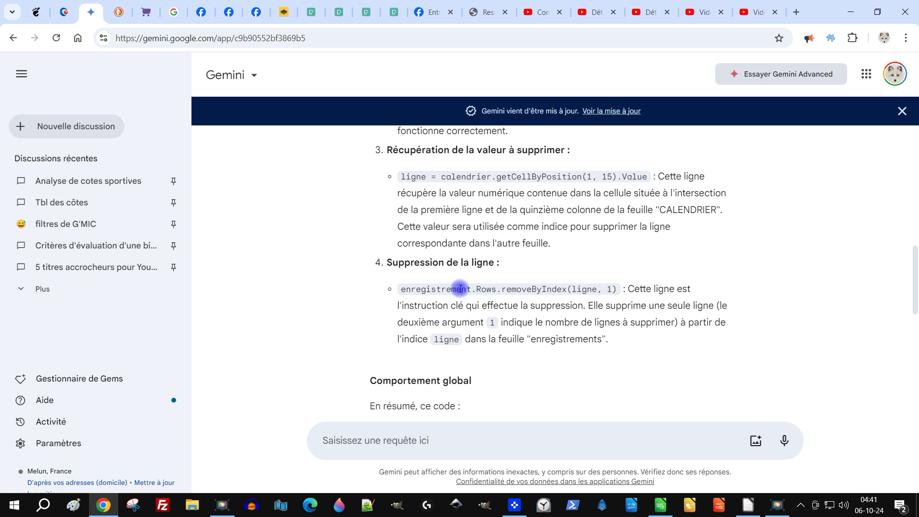
{"action": "double_click", "coordinate": [584, 289]}
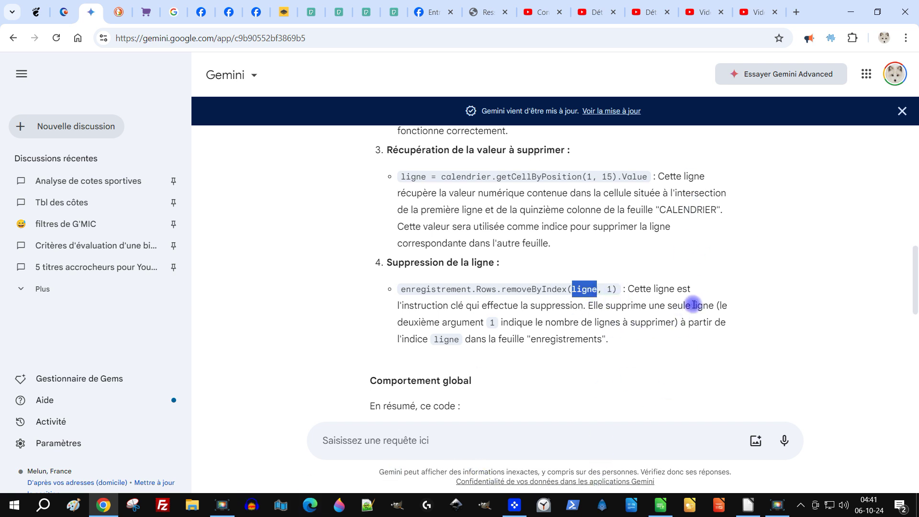
{"action": "scroll", "coordinate": [630, 363], "scroll_direction": "down", "scroll_amount": 2}
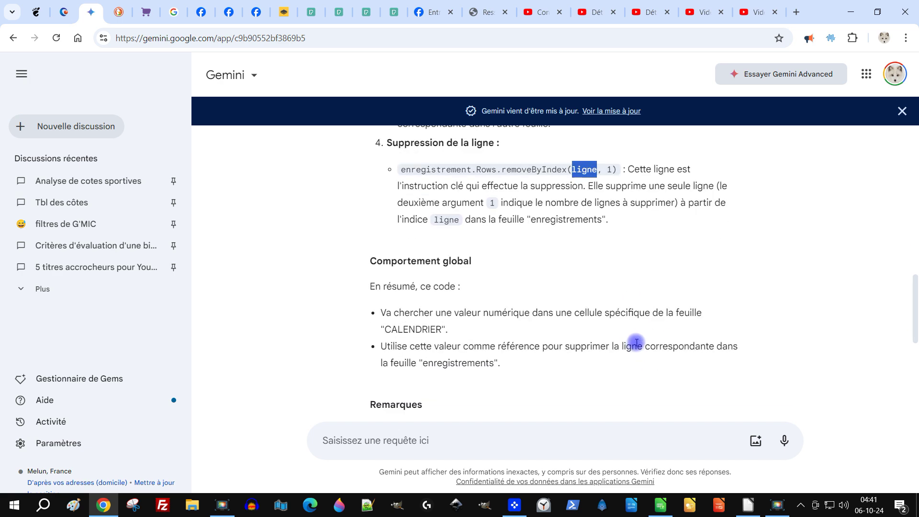
- Switch to the Basic editor, review the suppression macro's row-deletion line, and close the editor
{"action": "left_click", "coordinate": [660, 505]}
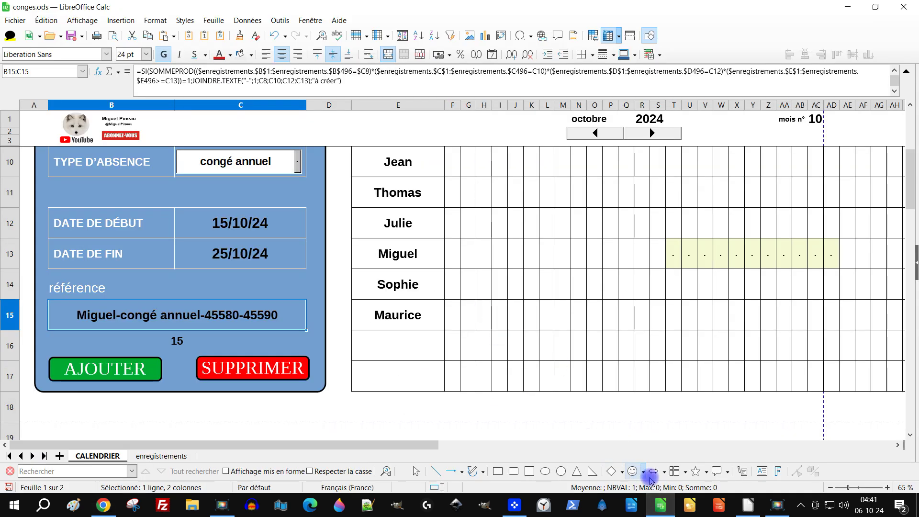
{"action": "left_click", "coordinate": [748, 505]}
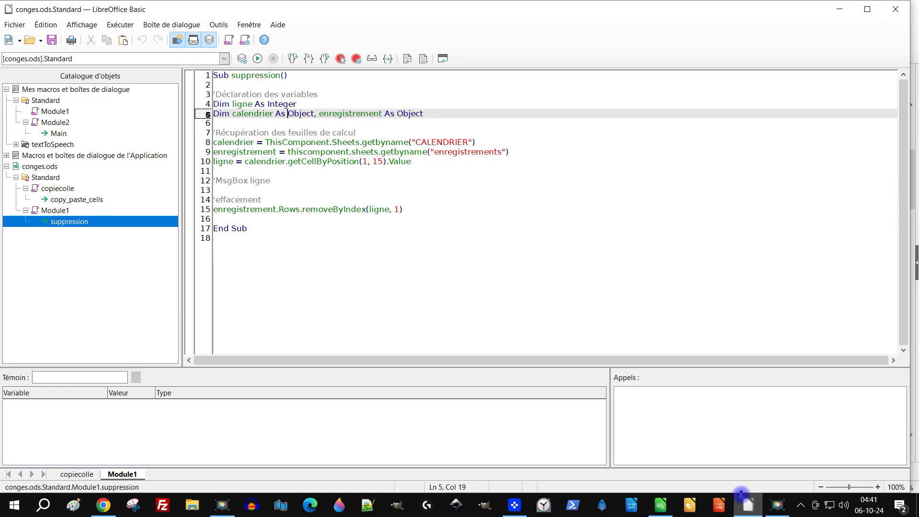
{"action": "double_click", "coordinate": [237, 209]}
{"action": "left_click", "coordinate": [390, 199]}
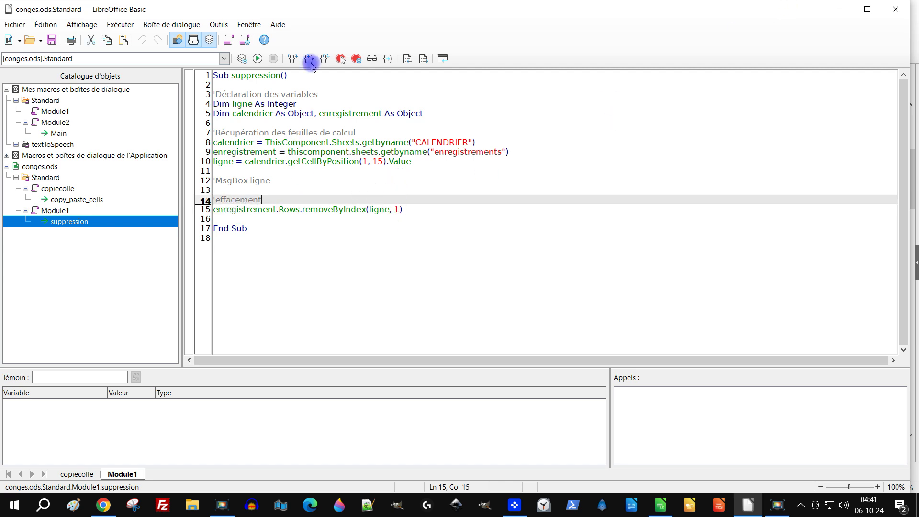
{"action": "left_click", "coordinate": [895, 10]}
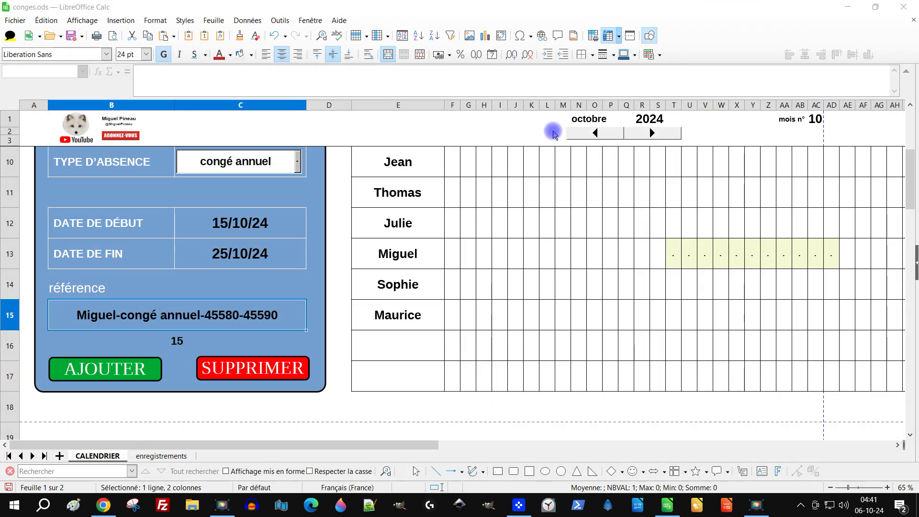
- Open the macro editor on conges.ods, view the copy_paste_cells macro in the copiecolle module, and close the editor
{"action": "left_click", "coordinate": [279, 21]}
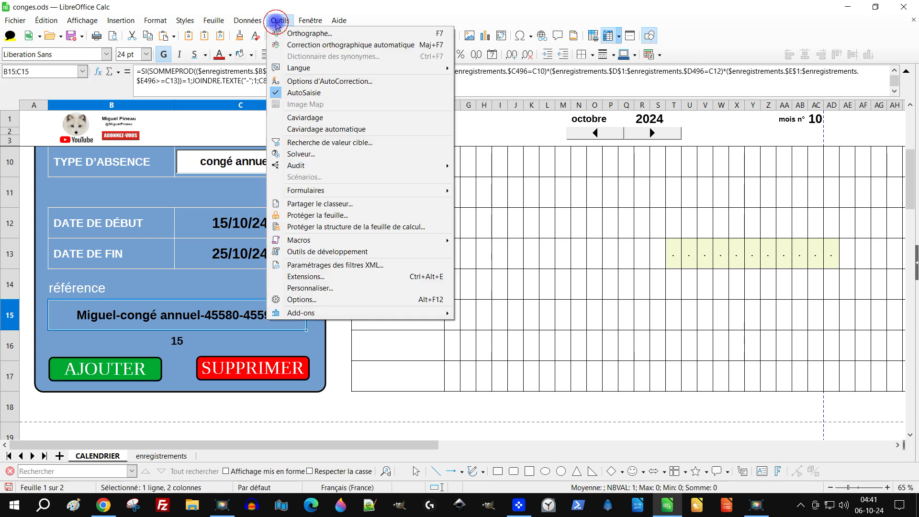
{"action": "mouse_move", "coordinate": [335, 240]}
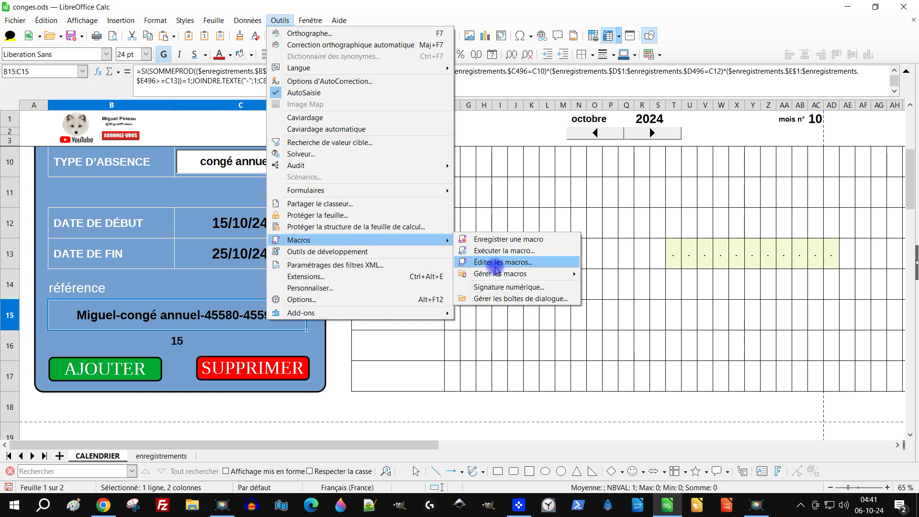
{"action": "left_click", "coordinate": [534, 264]}
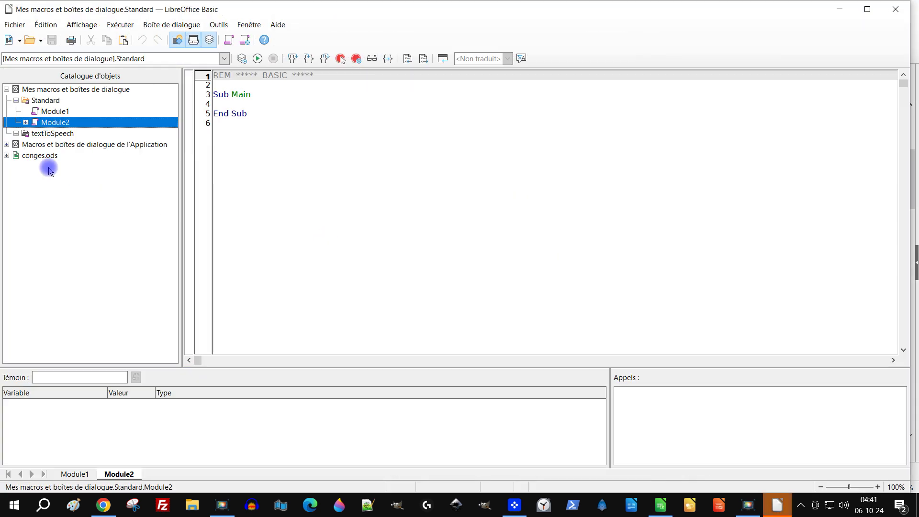
{"action": "left_click", "coordinate": [7, 156]}
{"action": "left_click", "coordinate": [16, 166]}
{"action": "left_click", "coordinate": [26, 189]}
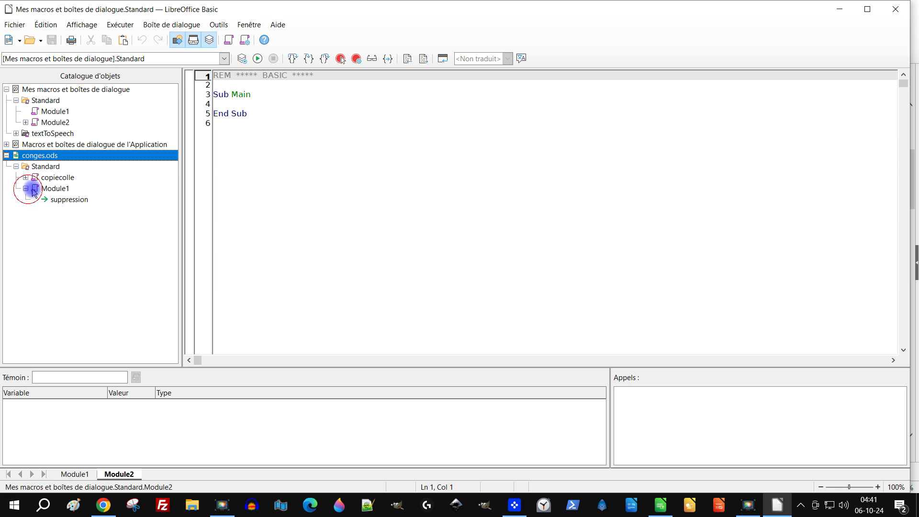
{"action": "left_click", "coordinate": [25, 177]}
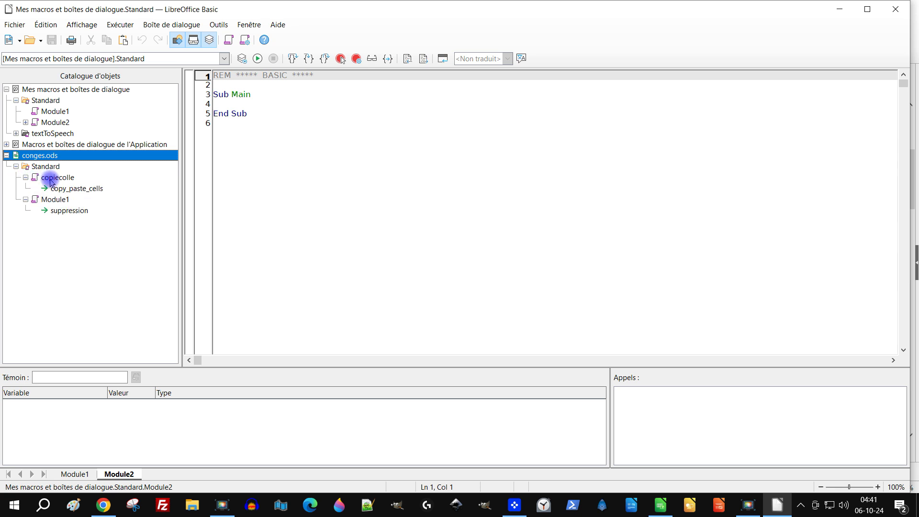
{"action": "left_click", "coordinate": [65, 189]}
{"action": "double_click", "coordinate": [86, 190]}
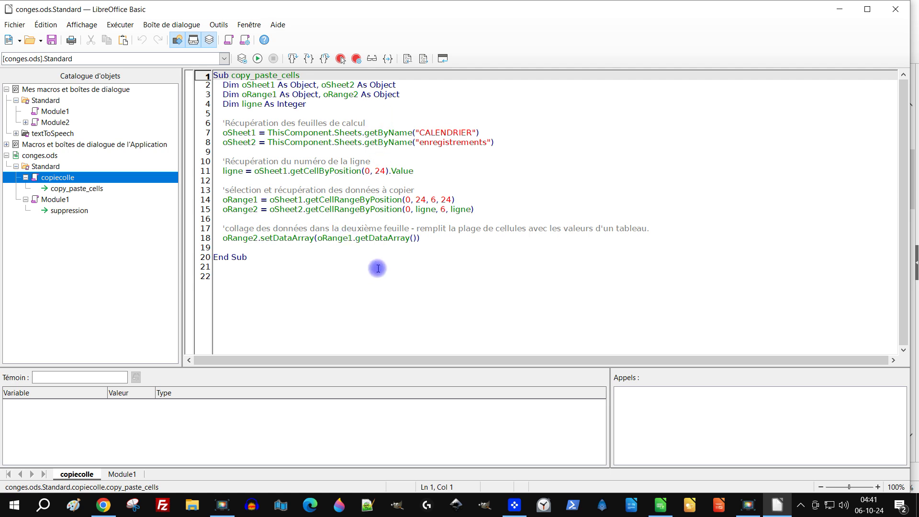
{"action": "left_click", "coordinate": [895, 9]}
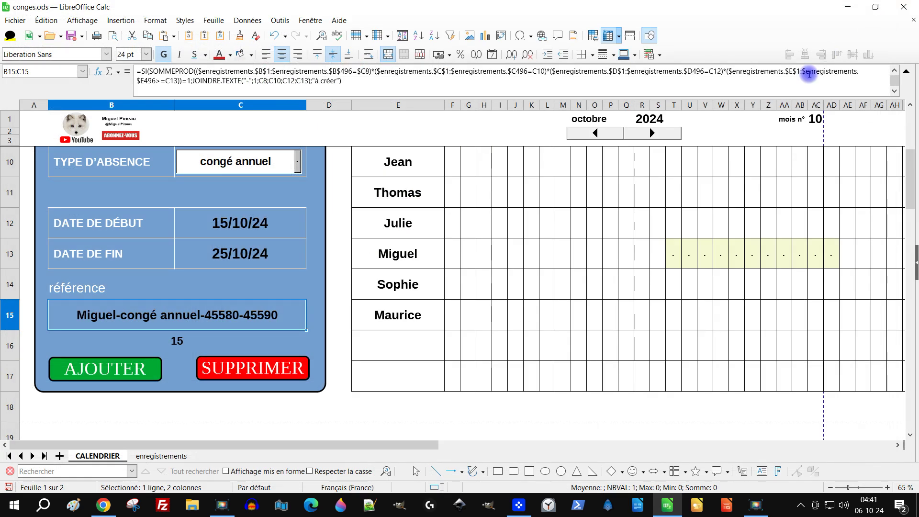
- Look over the CALENDRIER sheet, from cell G17's formula and the record row 25 to the row-number cell B16
{"action": "left_click", "coordinate": [465, 378]}
{"action": "scroll", "coordinate": [479, 287], "scroll_direction": "up", "scroll_amount": 2}
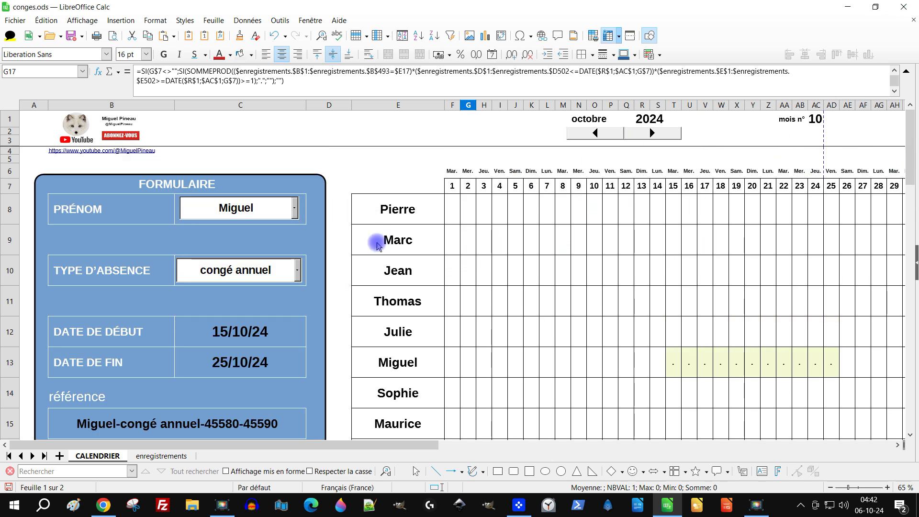
{"action": "scroll", "coordinate": [383, 220], "scroll_direction": "down", "scroll_amount": 6}
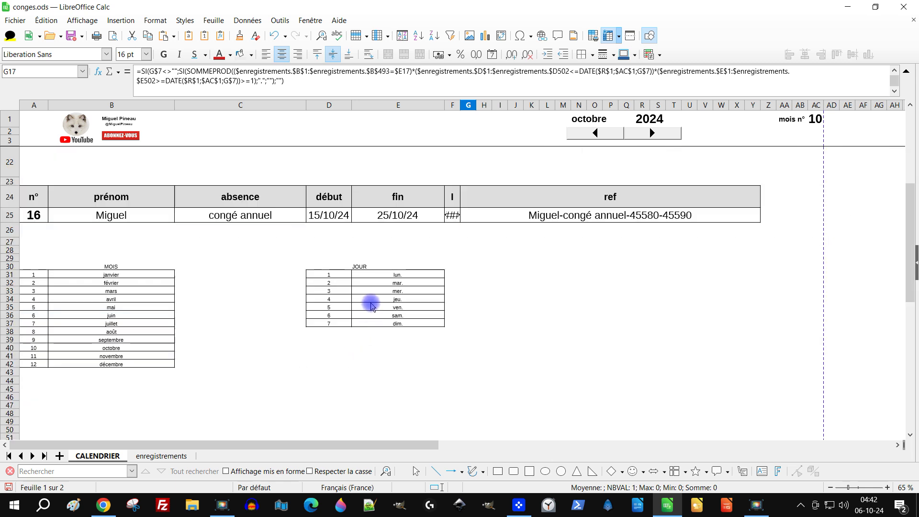
{"action": "scroll", "coordinate": [311, 278], "scroll_direction": "up", "scroll_amount": 3}
{"action": "left_click", "coordinate": [181, 253]}
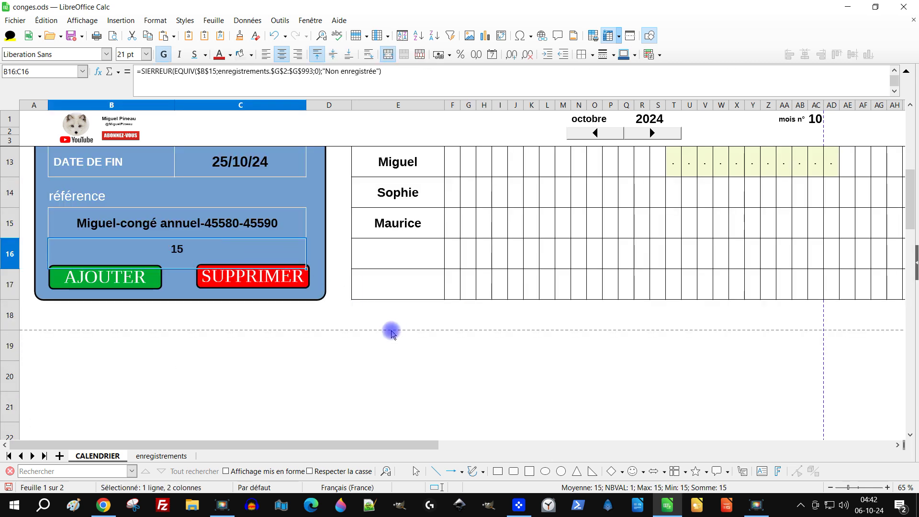
{"action": "scroll", "coordinate": [387, 325], "scroll_direction": "up", "scroll_amount": 3}
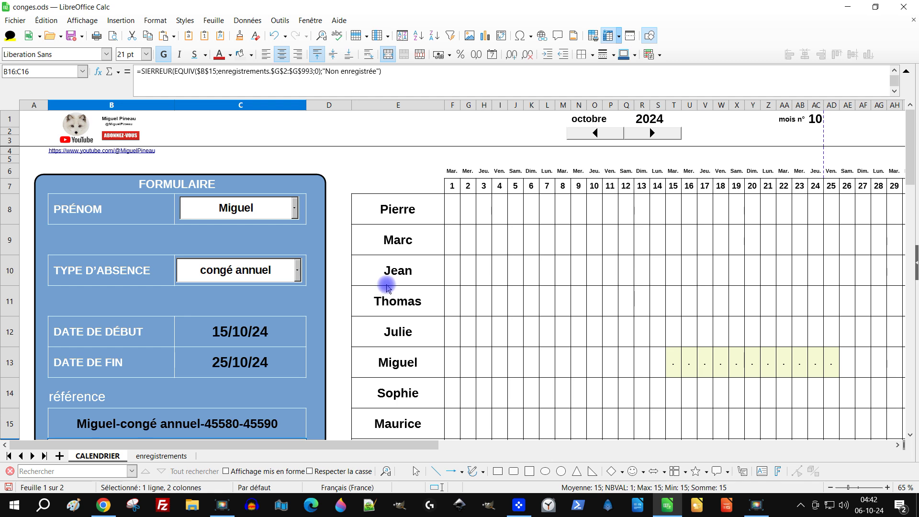
{"action": "scroll", "coordinate": [349, 253], "scroll_direction": "down", "scroll_amount": 2}
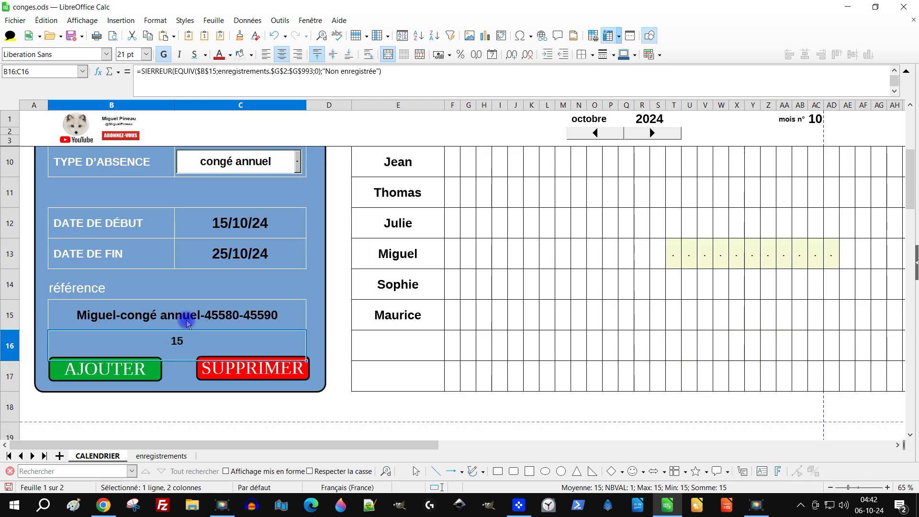
- Inspect the EQUIV formula in B16 and its cell references, and glance at the enregistrements sheet it searches
{"action": "left_click", "coordinate": [186, 323]}
{"action": "left_click", "coordinate": [188, 342]}
{"action": "double_click", "coordinate": [225, 335]}
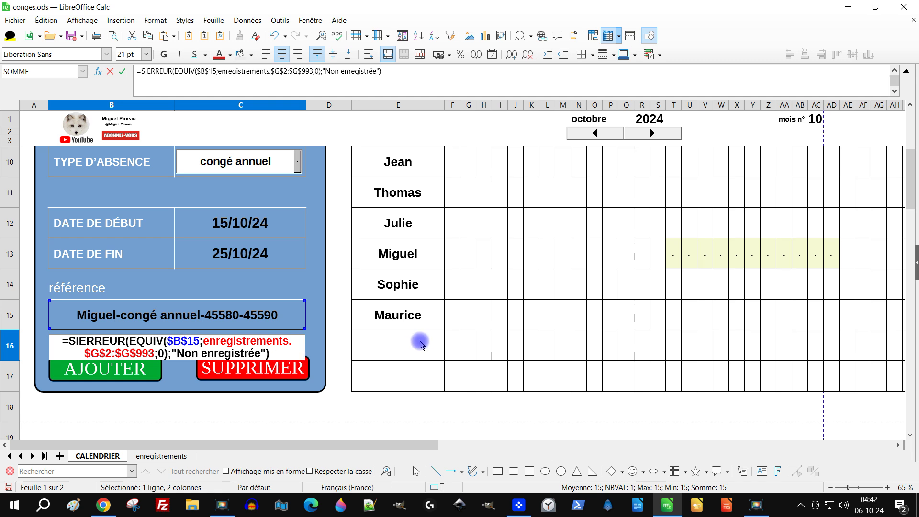
{"action": "key", "text": "Return"}
{"action": "left_click", "coordinate": [117, 340]}
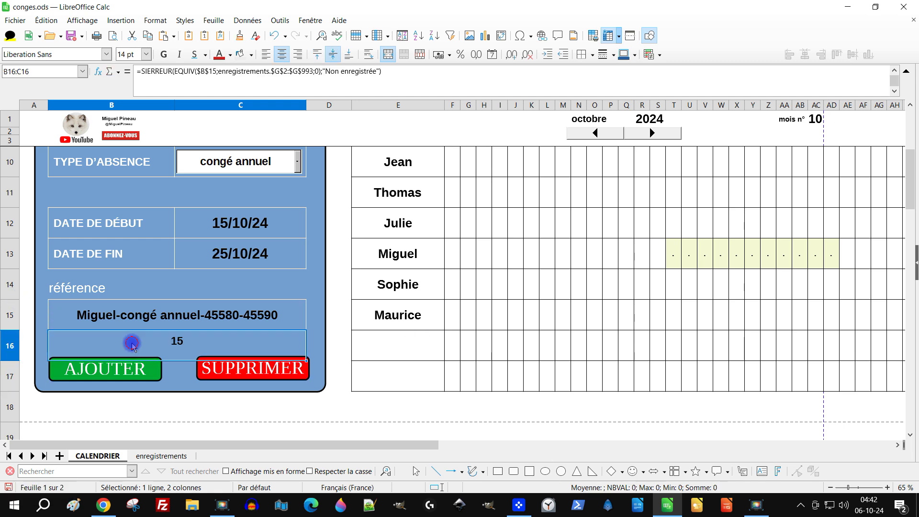
{"action": "left_click", "coordinate": [177, 456]}
{"action": "left_click", "coordinate": [93, 454]}
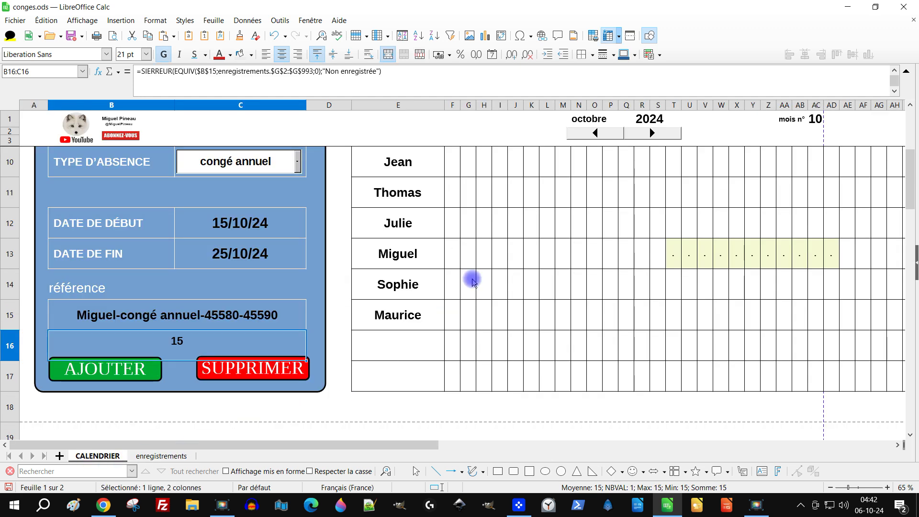